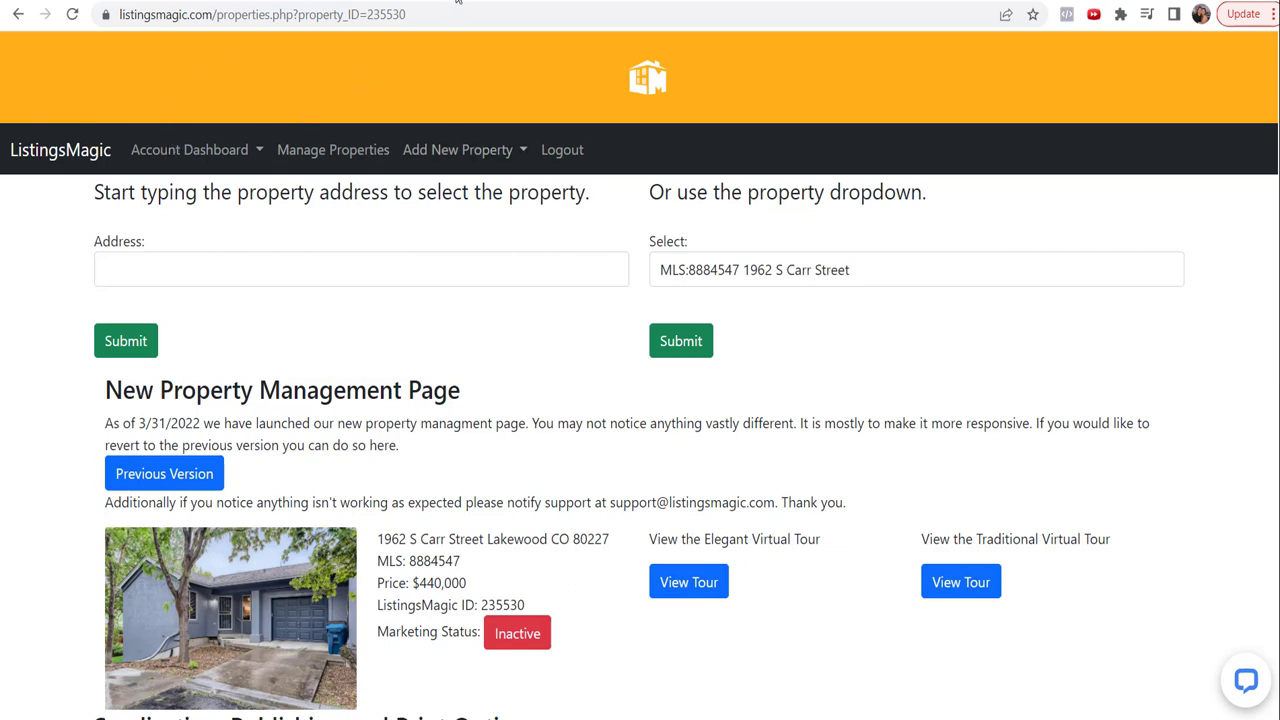
# Step: Look over the Account Dashboard choices and examine the property page's option sections from syndication through account options
pyautogui.click(229, 160)
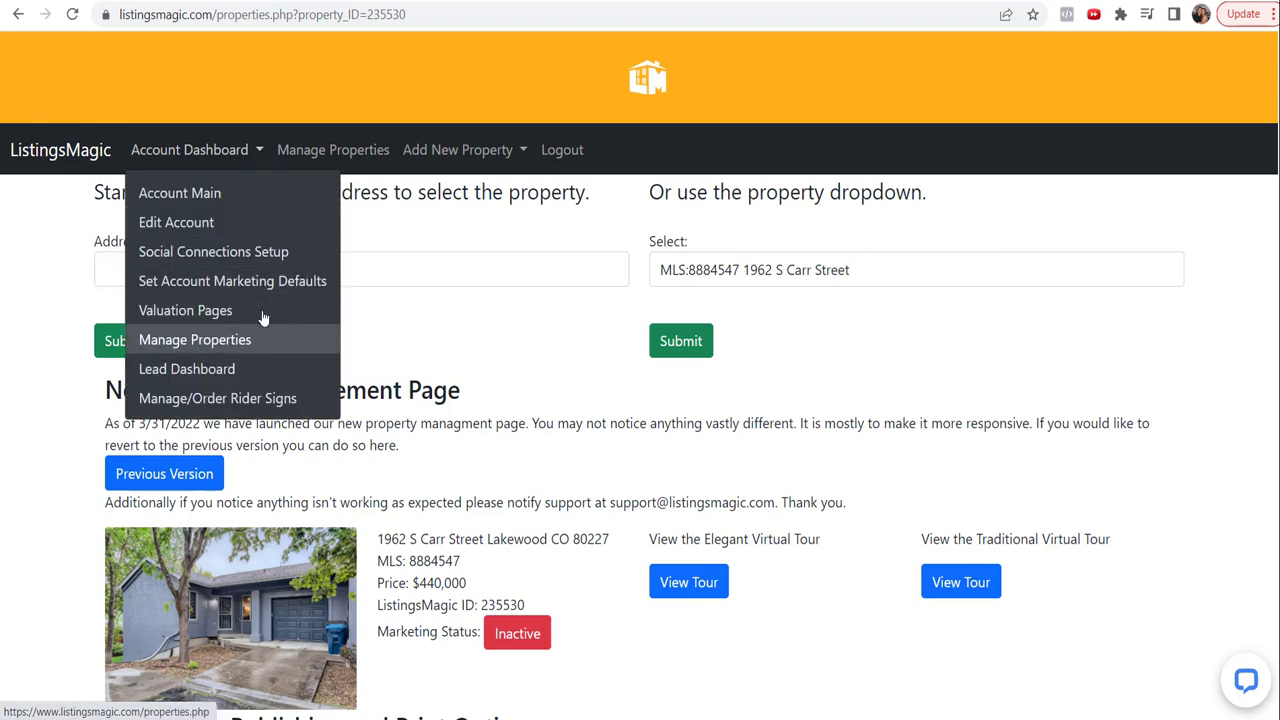
pyautogui.click(323, 154)
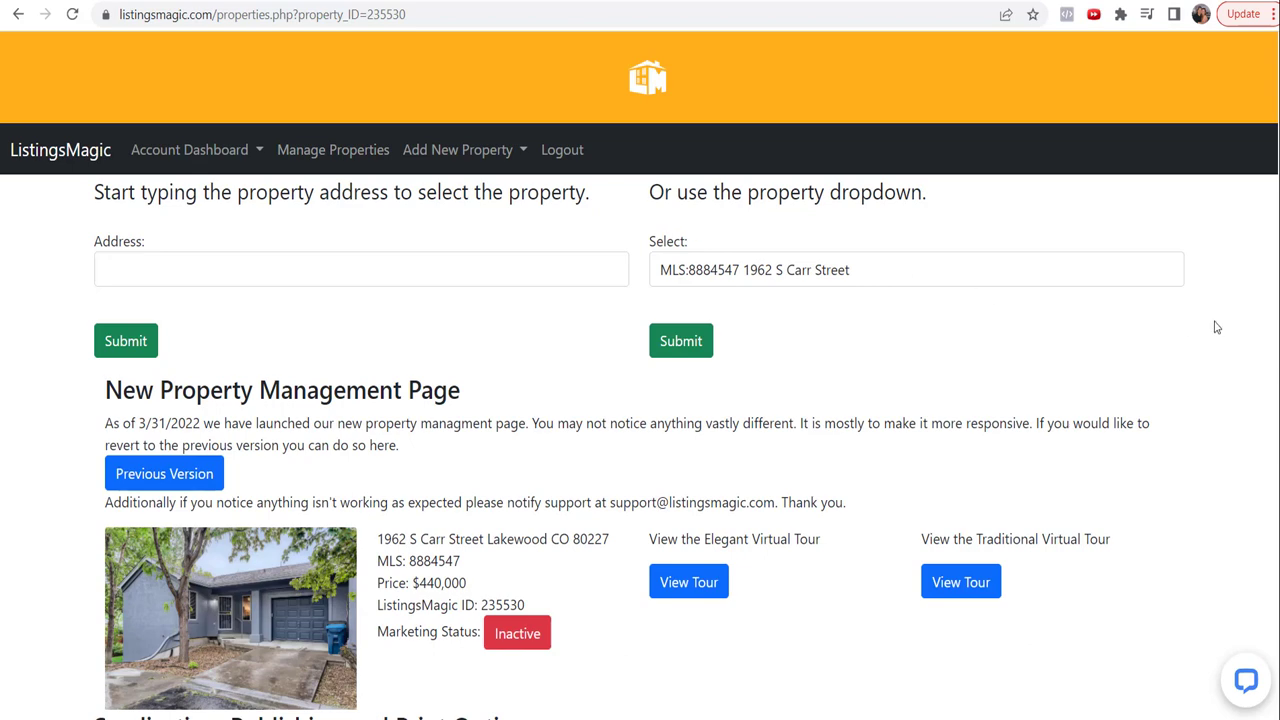
pyautogui.scroll(-3, 1216, 327)
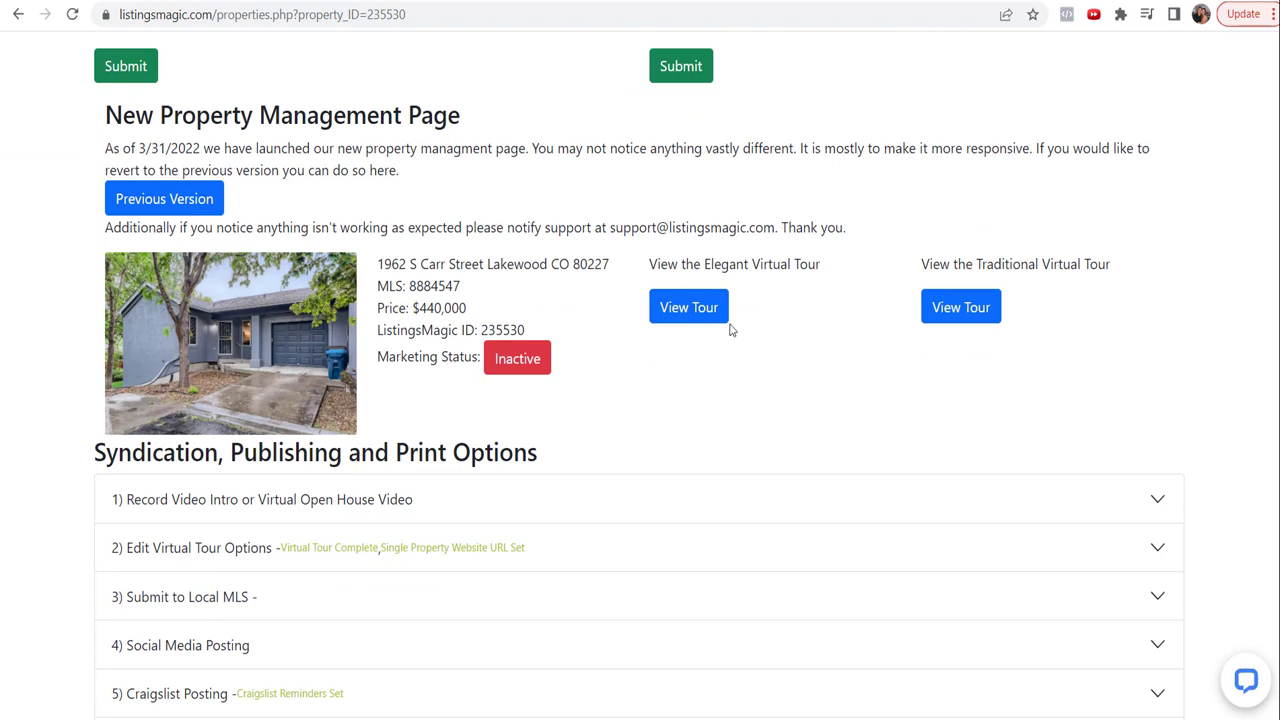
pyautogui.scroll(-2, 741, 370)
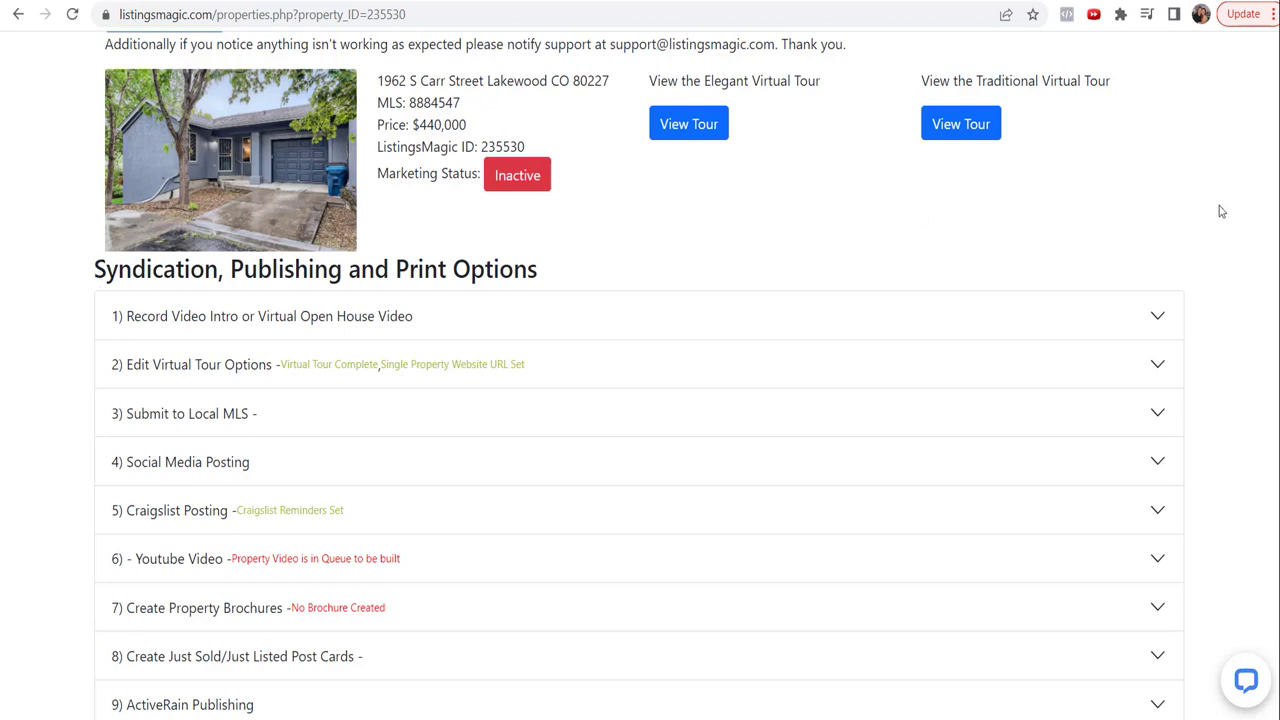
pyautogui.scroll(-1, 1221, 211)
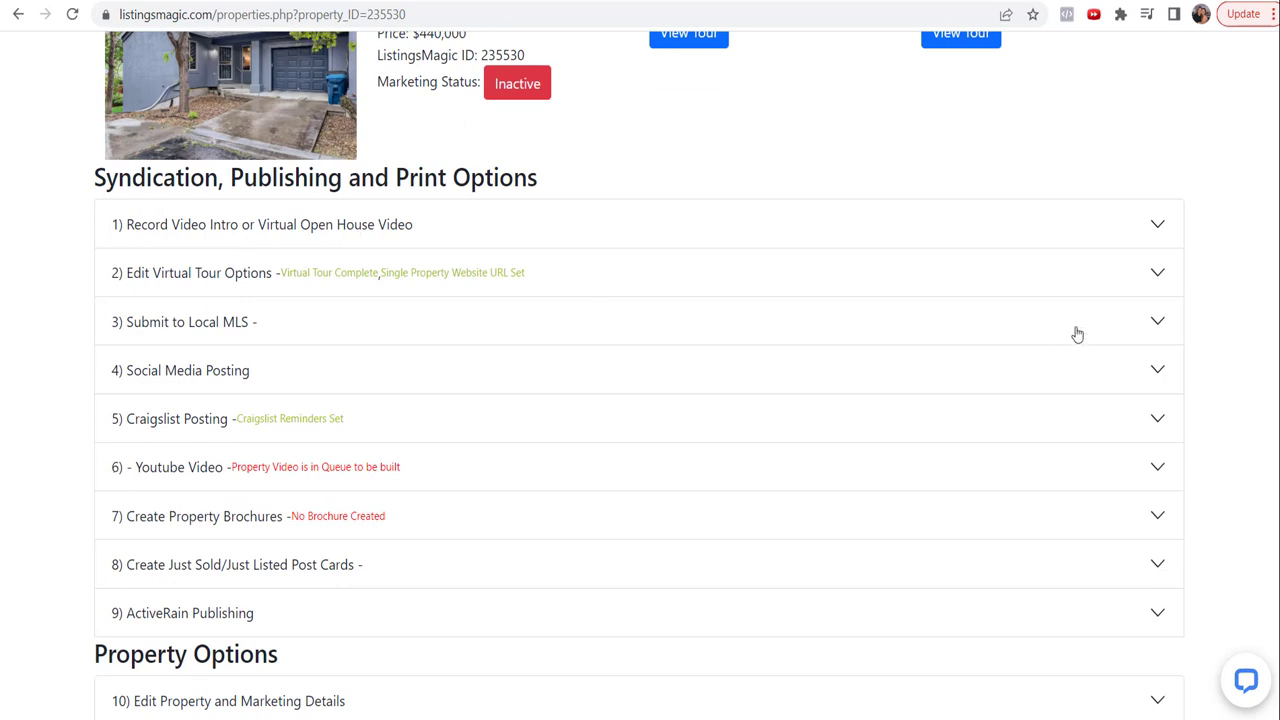
pyautogui.scroll(-4, 1246, 251)
pyautogui.scroll(-1, 1251, 252)
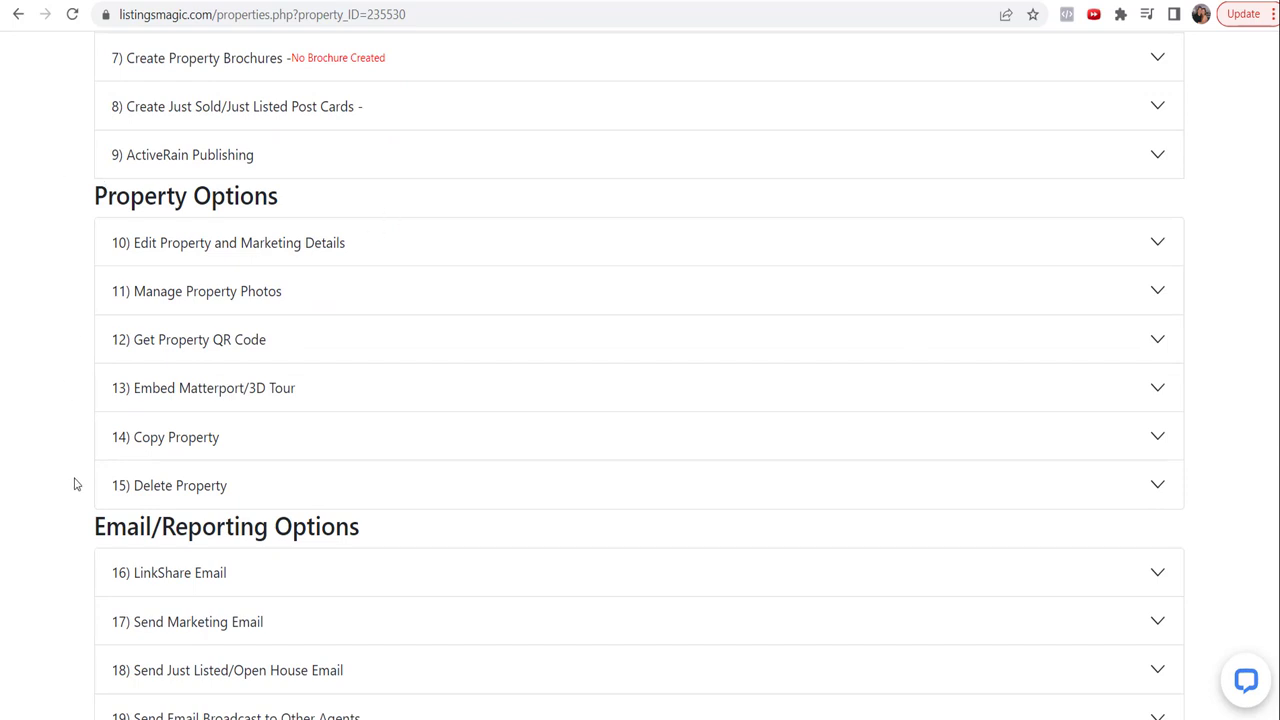
pyautogui.scroll(-2, 1258, 337)
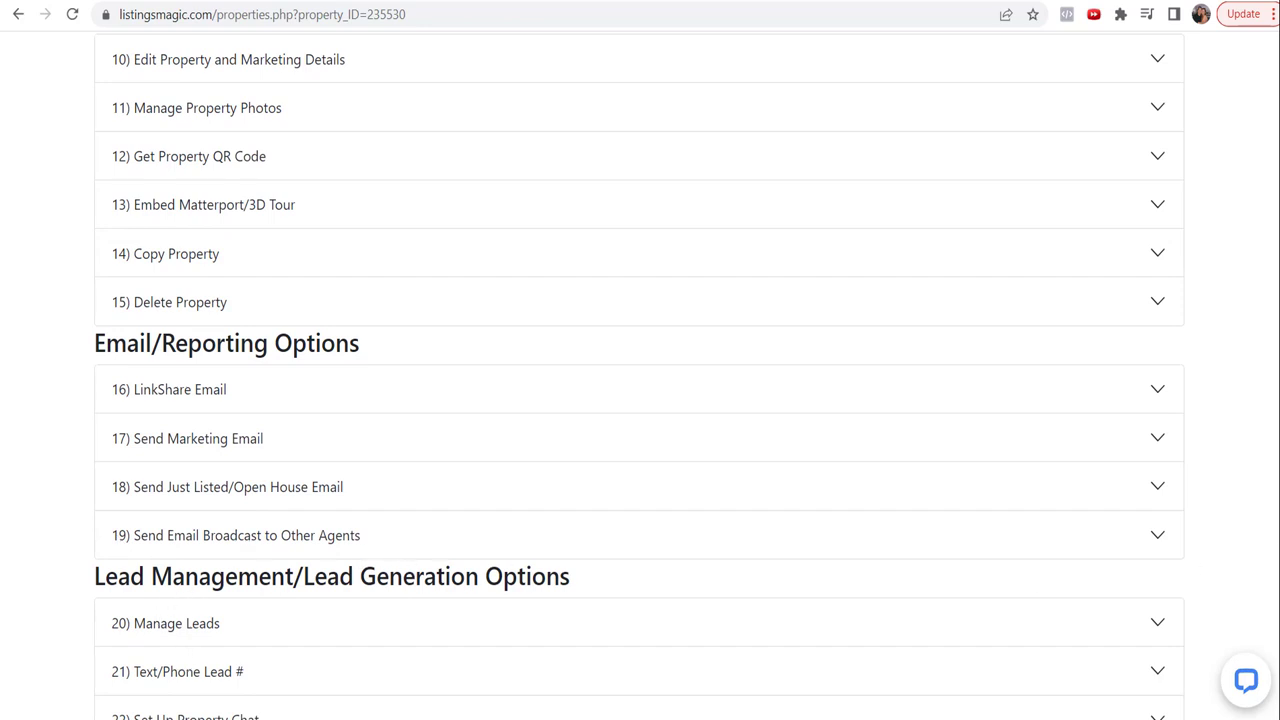
pyautogui.scroll(-3, 1248, 416)
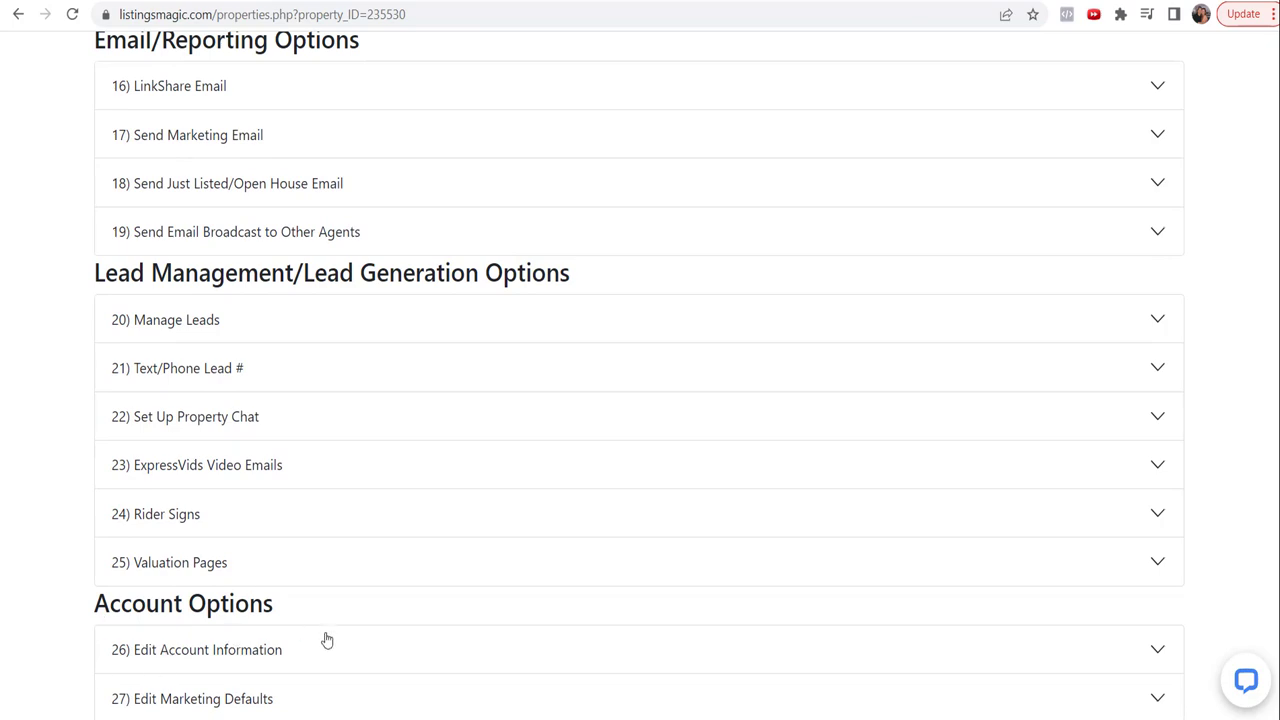
pyautogui.scroll(6, 325, 610)
pyautogui.scroll(7, 318, 583)
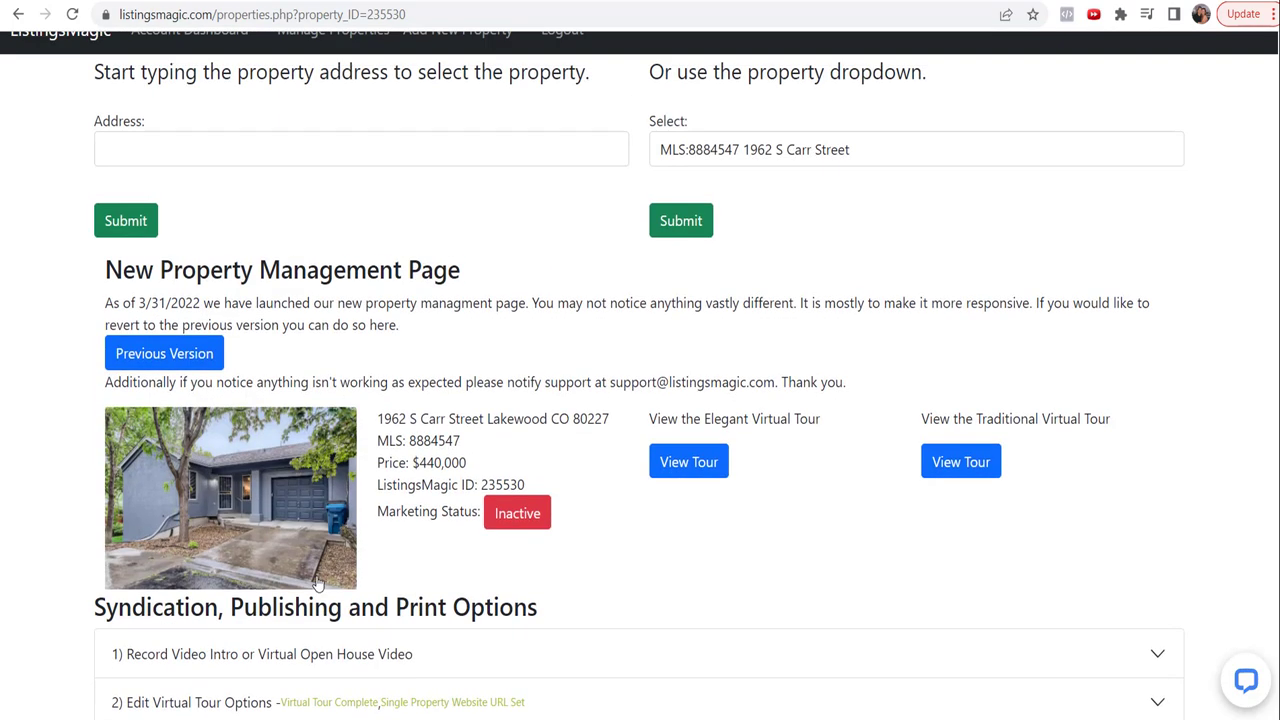
# Step: Review the Record Video Intro or Virtual Open House Video options for the property and collapse that section
pyautogui.scroll(-3, 314, 580)
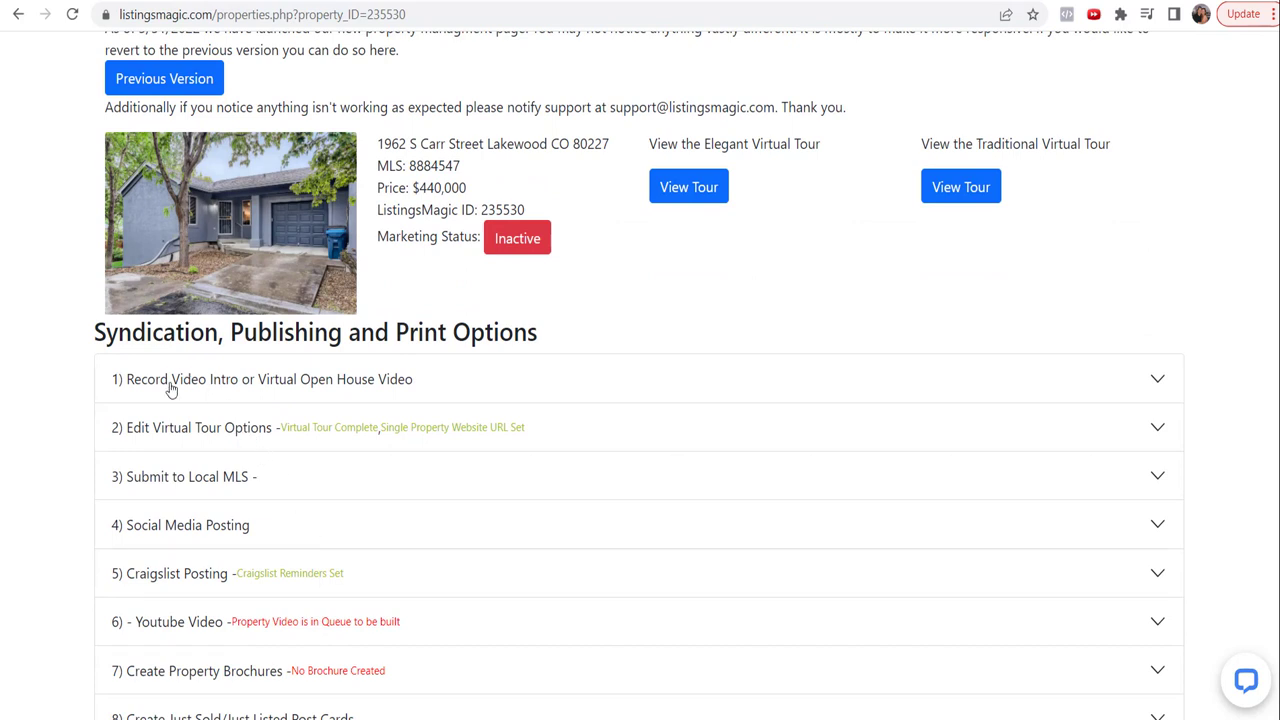
pyautogui.click(170, 385)
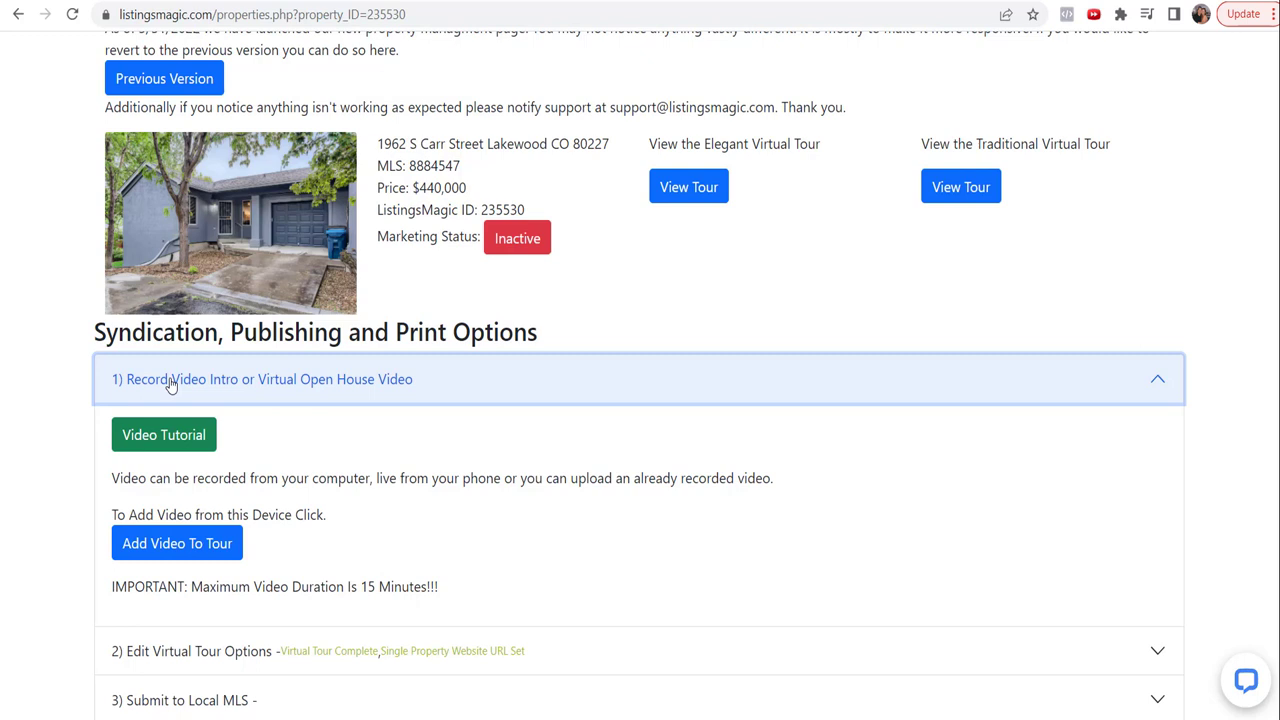
pyautogui.click(170, 386)
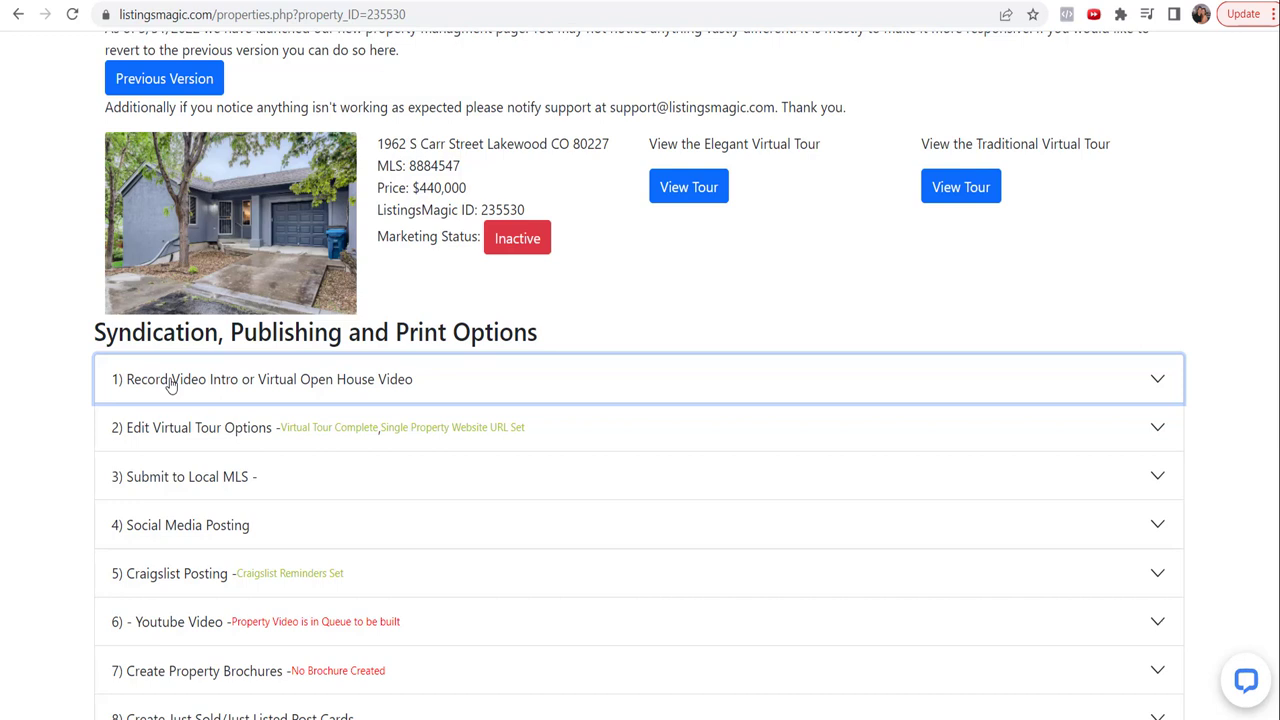
# Step: Examine the Edit Virtual Tour Options section, from the tour preview through the vanity URL setup
pyautogui.click(232, 427)
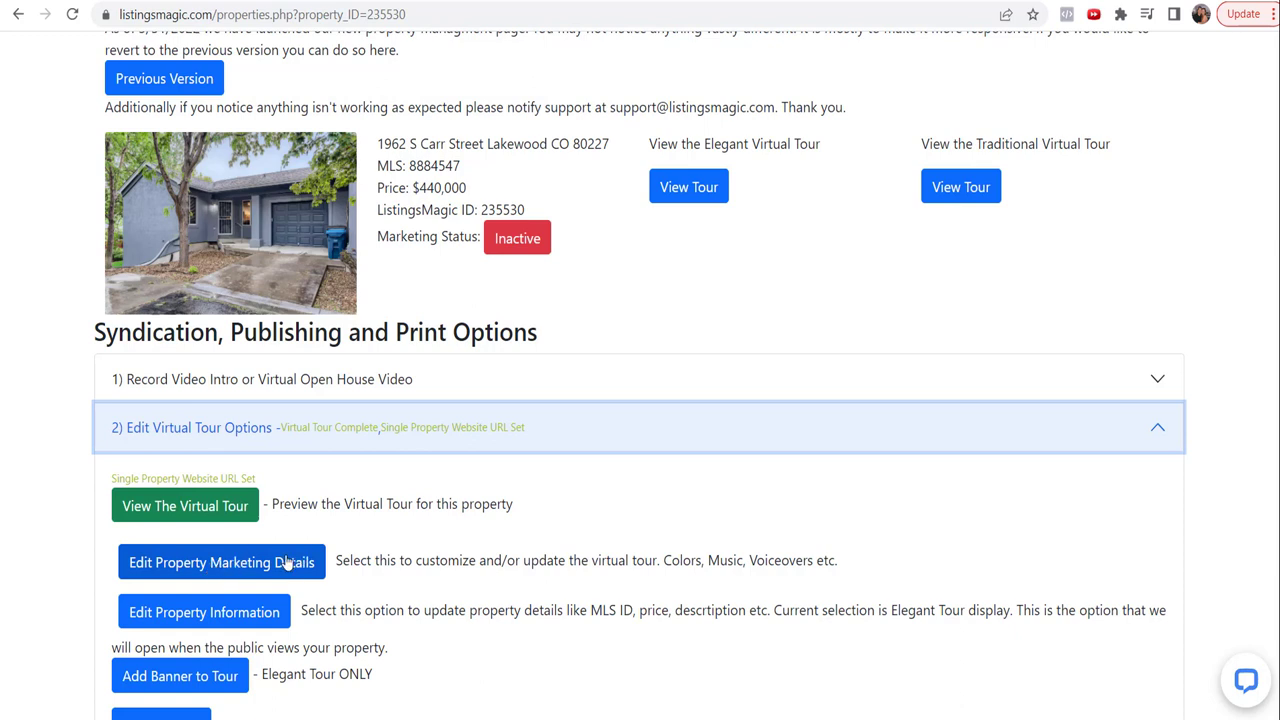
pyautogui.scroll(-1, 434, 540)
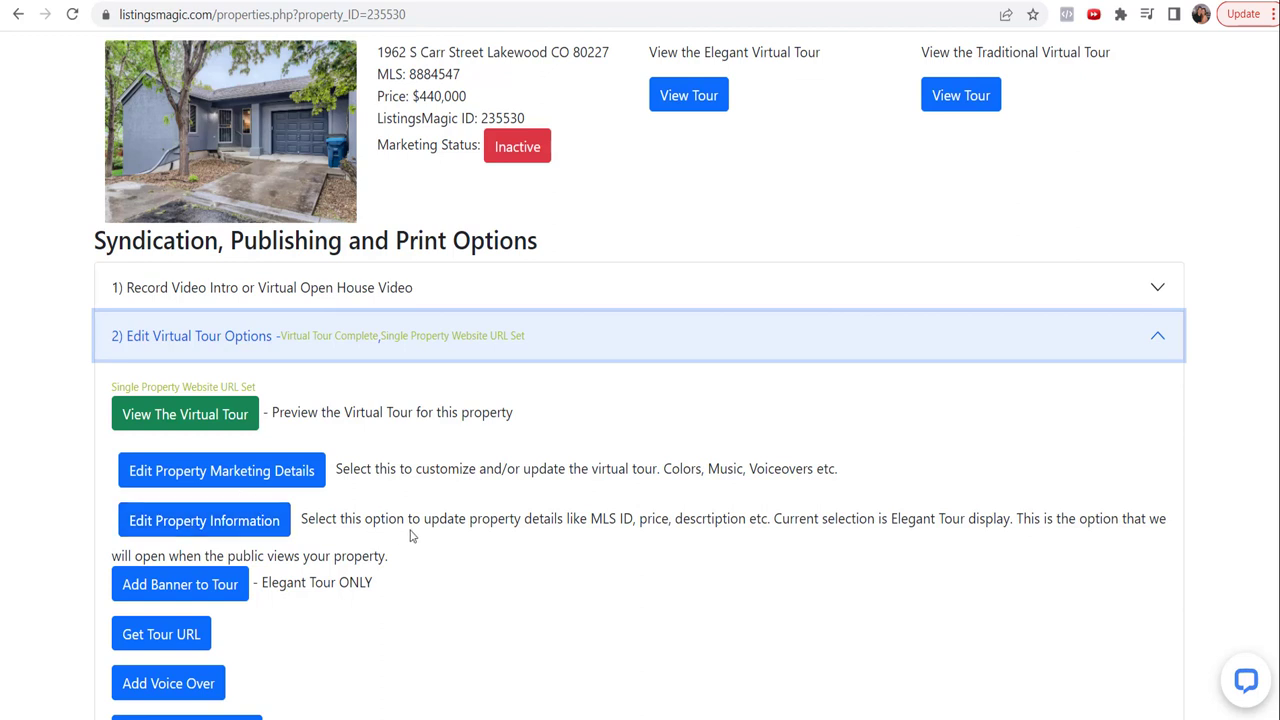
pyautogui.scroll(-2, 410, 536)
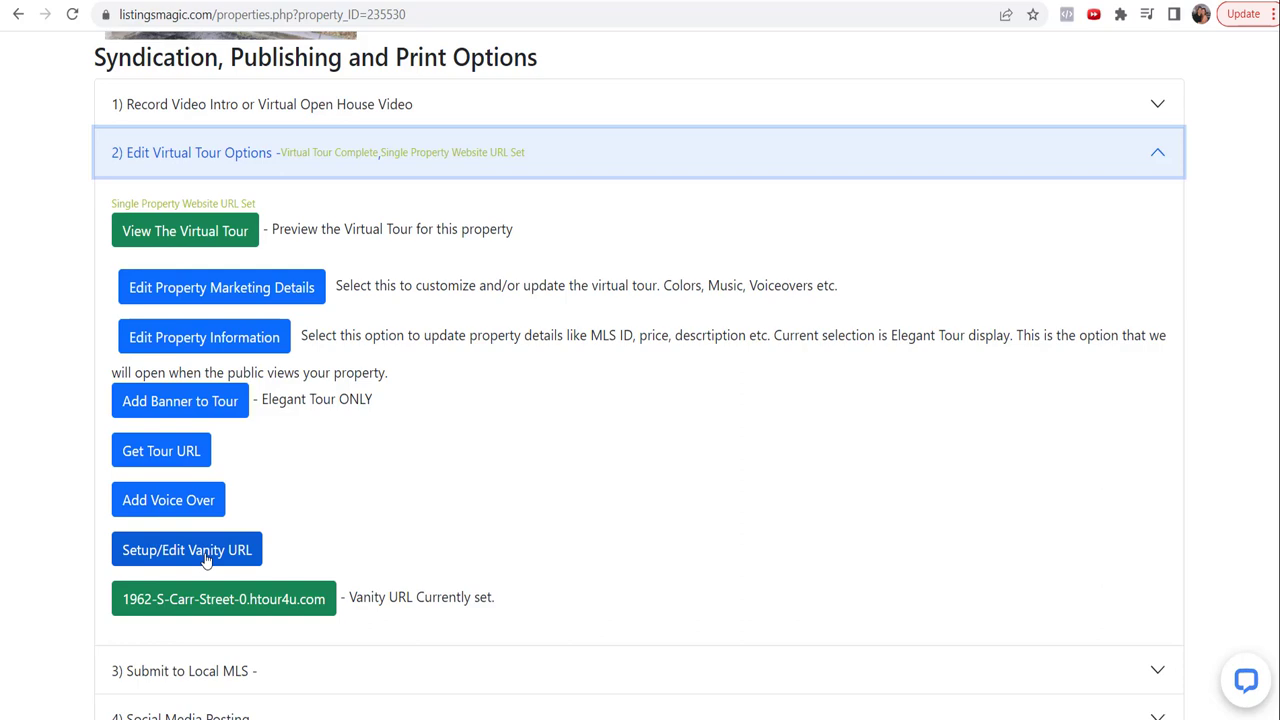
pyautogui.scroll(-2, 404, 530)
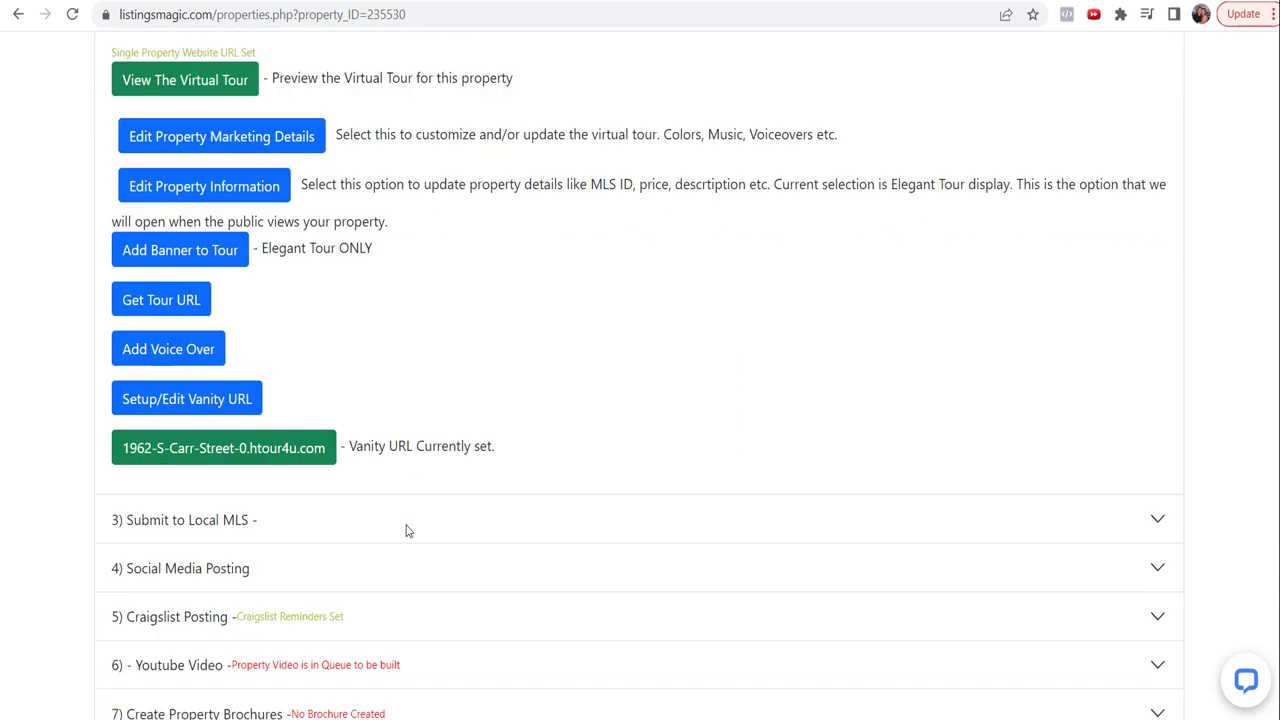
# Step: Review the Submit to Local MLS section with its Metrolist submission option and collapse it
pyautogui.click(222, 500)
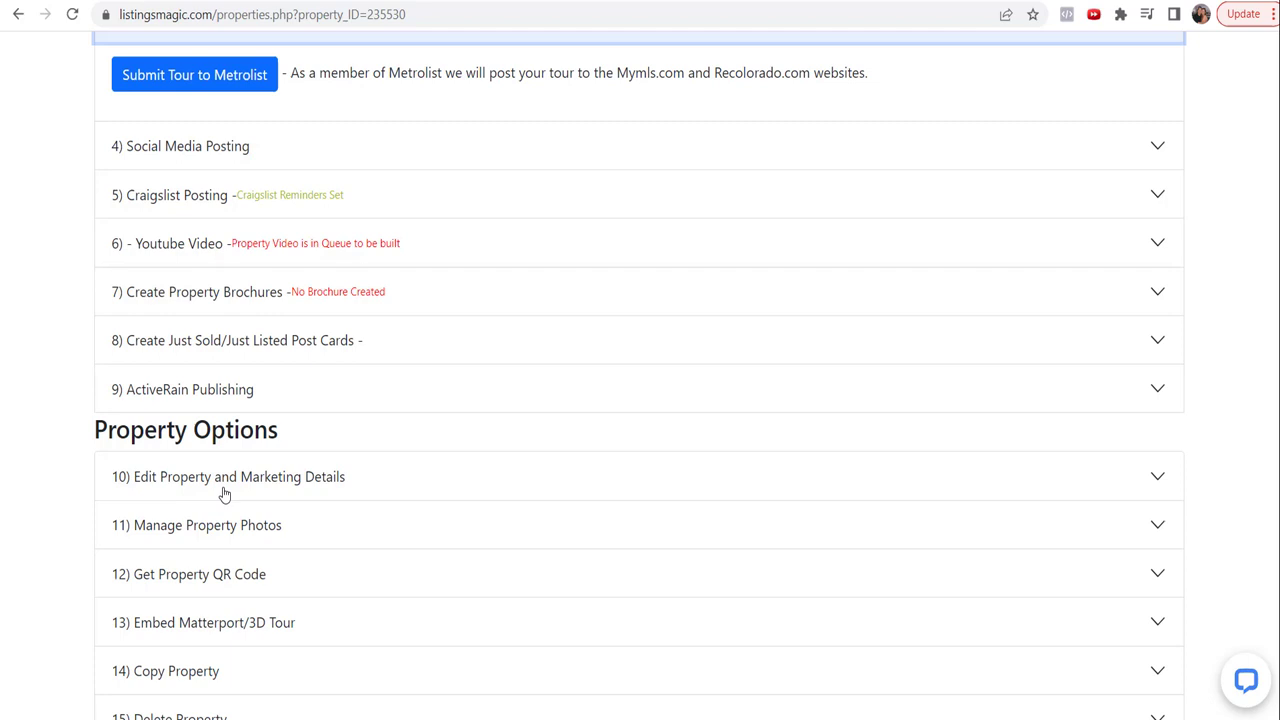
pyautogui.scroll(3, 225, 494)
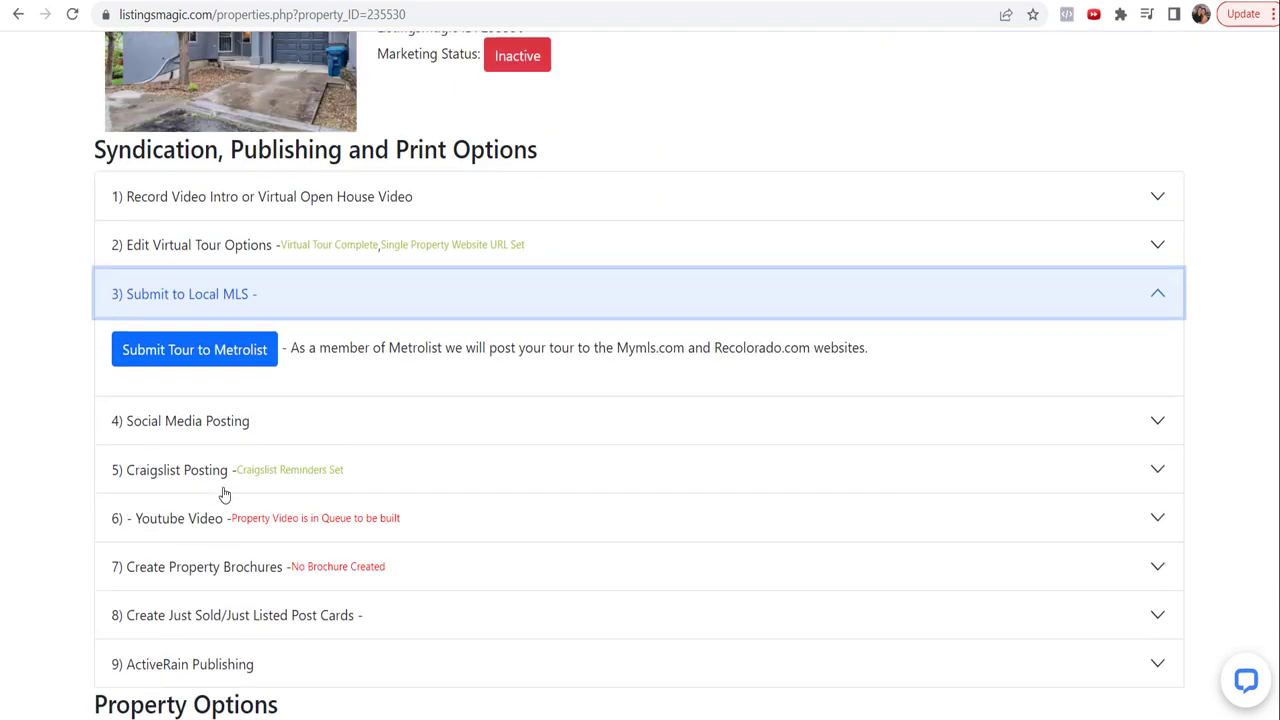
pyautogui.click(323, 298)
# Step: Review the Social Media Posting options and the Craigslist Posting options, collapsing each section after viewing
pyautogui.click(207, 346)
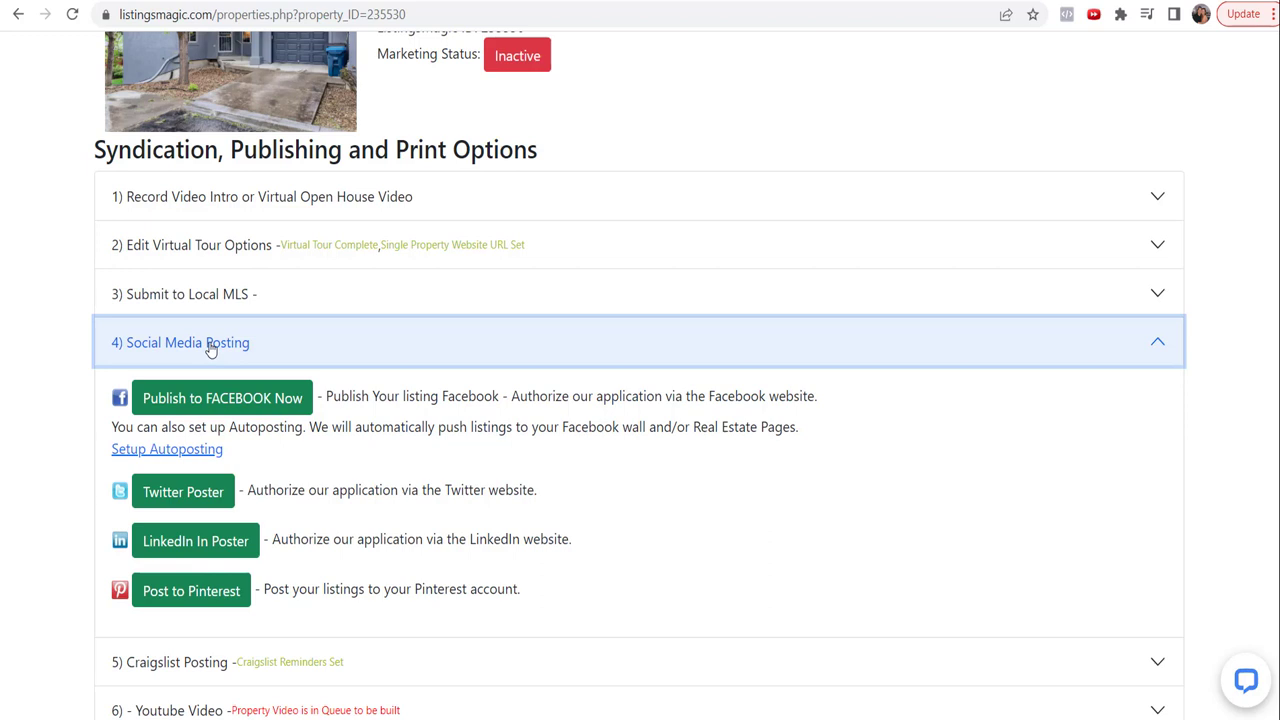
pyautogui.click(210, 346)
pyautogui.click(180, 397)
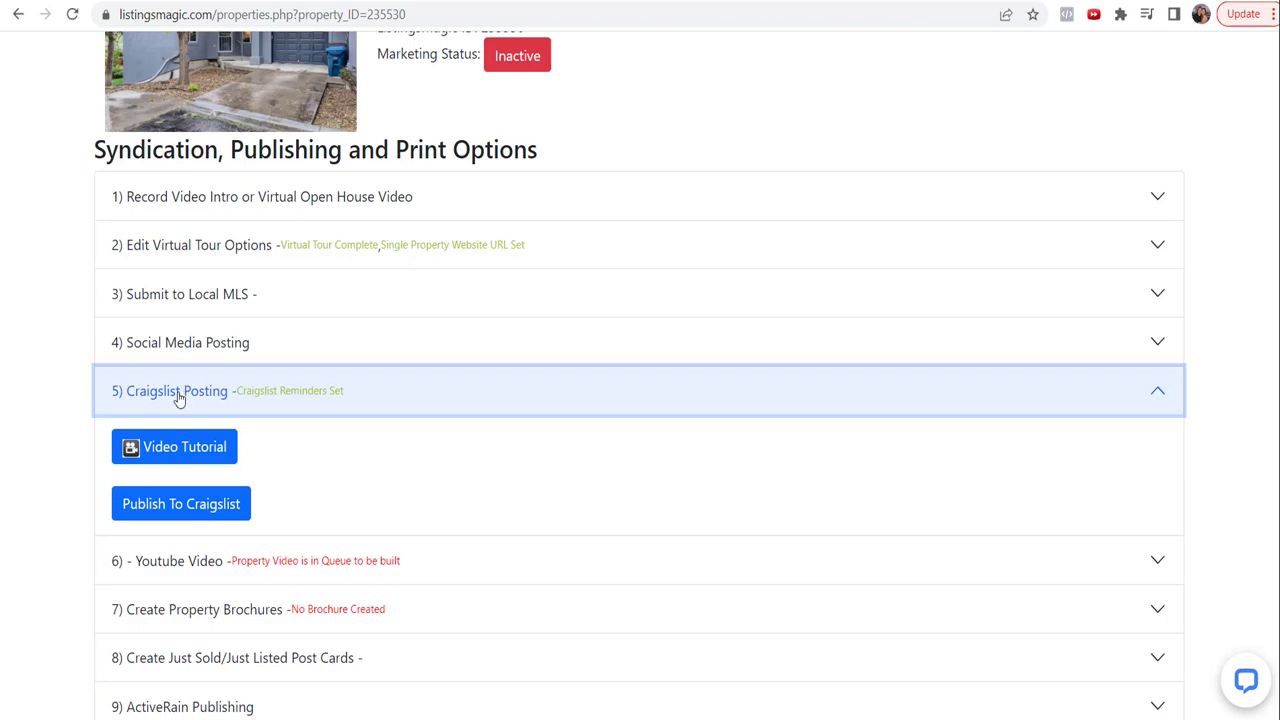
pyautogui.click(178, 397)
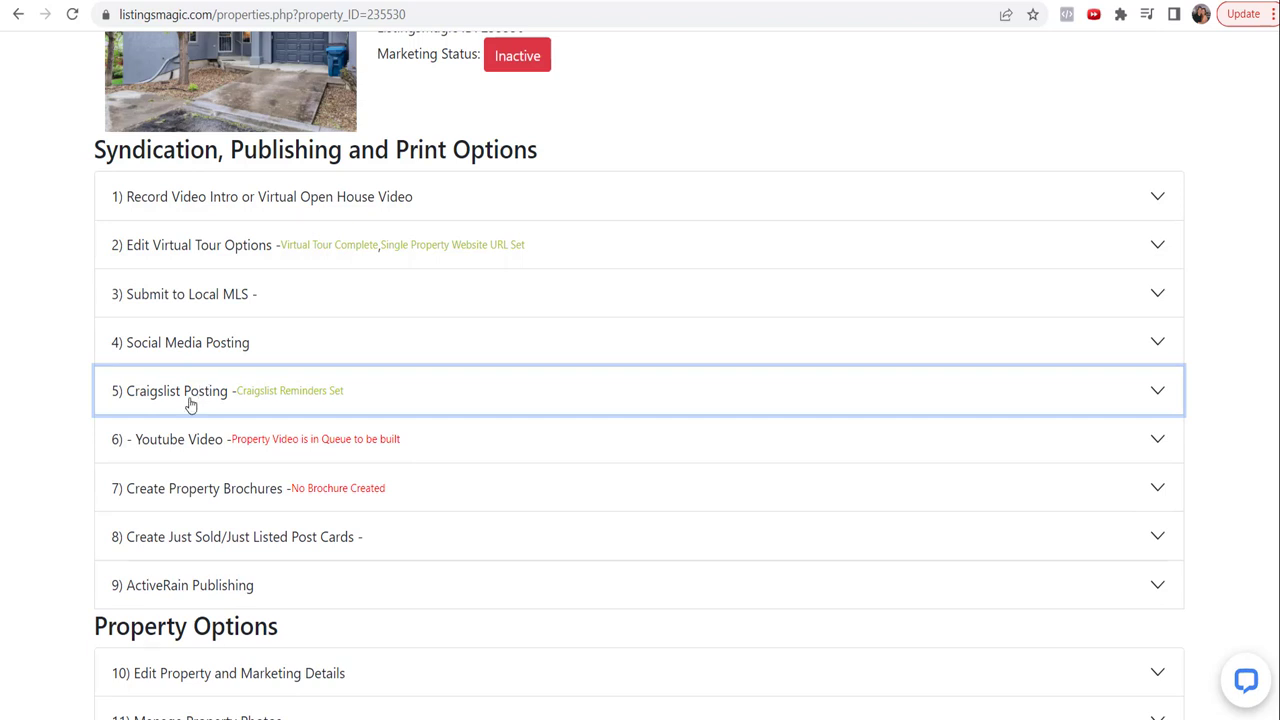
# Step: Examine the Youtube Video privacy settings and the templates offered for creating property brochures, collapsing both sections
pyautogui.click(177, 455)
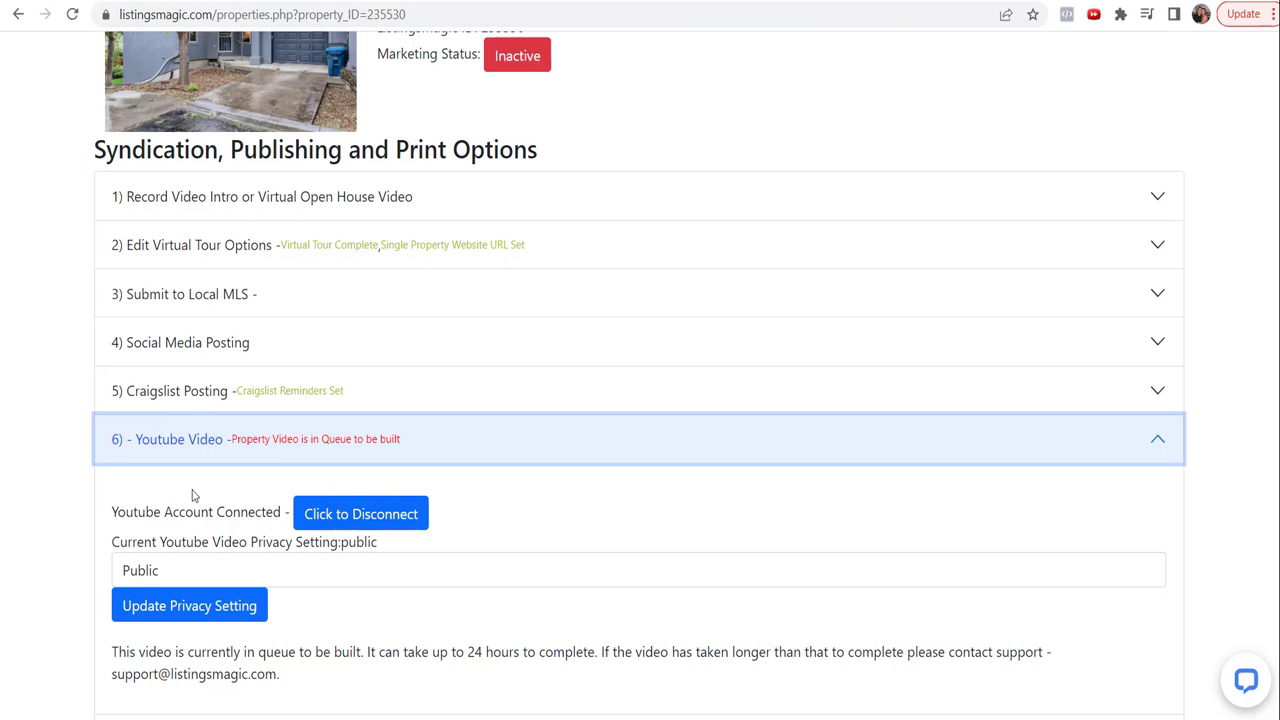
pyautogui.click(173, 440)
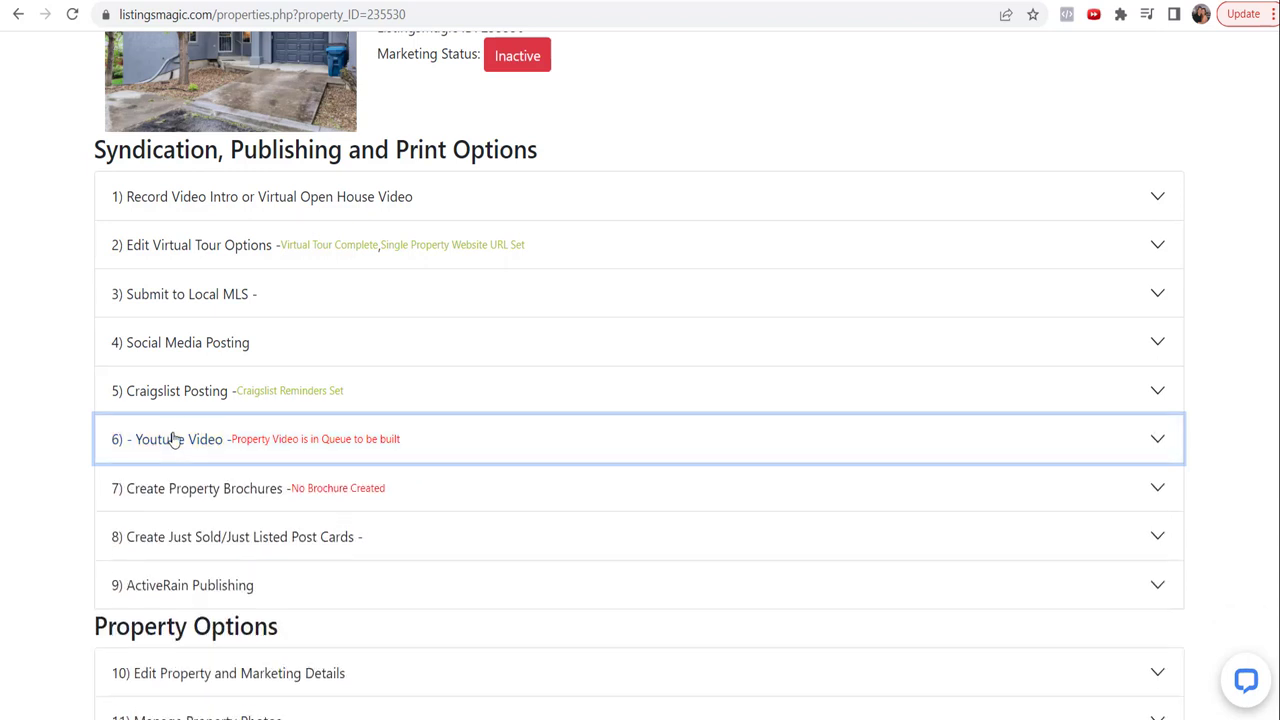
pyautogui.click(157, 489)
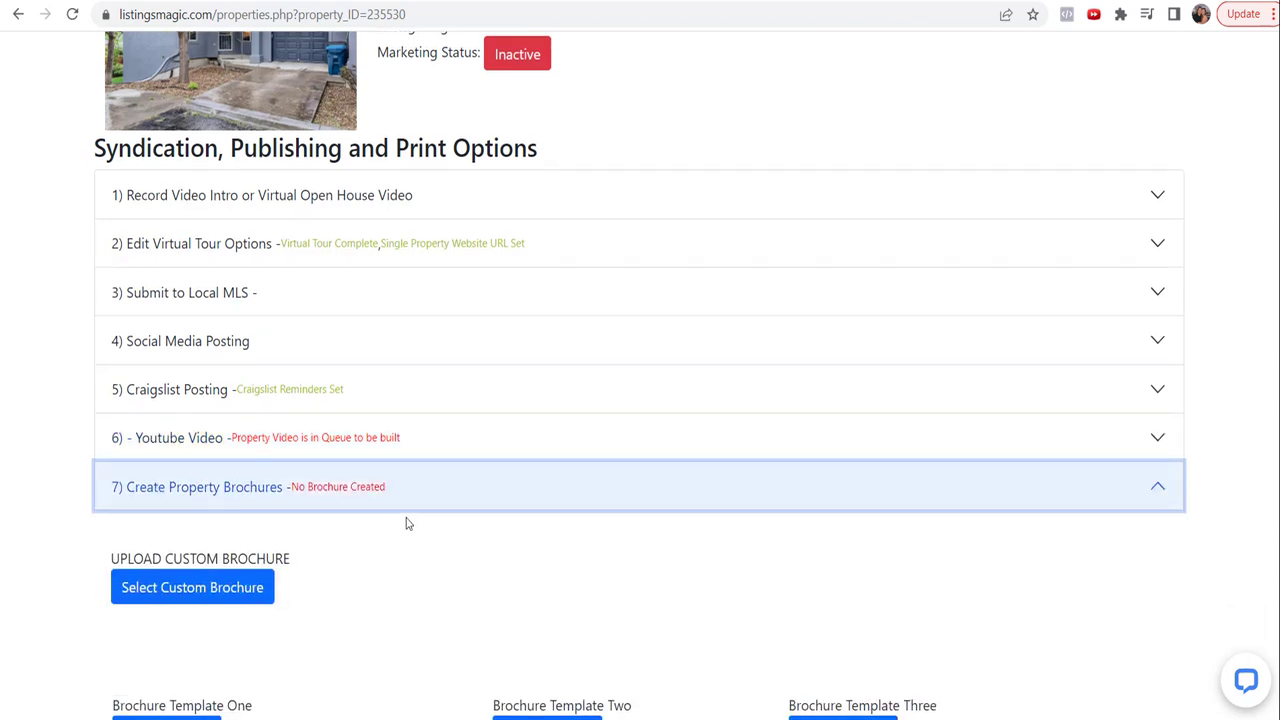
pyautogui.scroll(-9, 406, 520)
pyautogui.scroll(9, 406, 517)
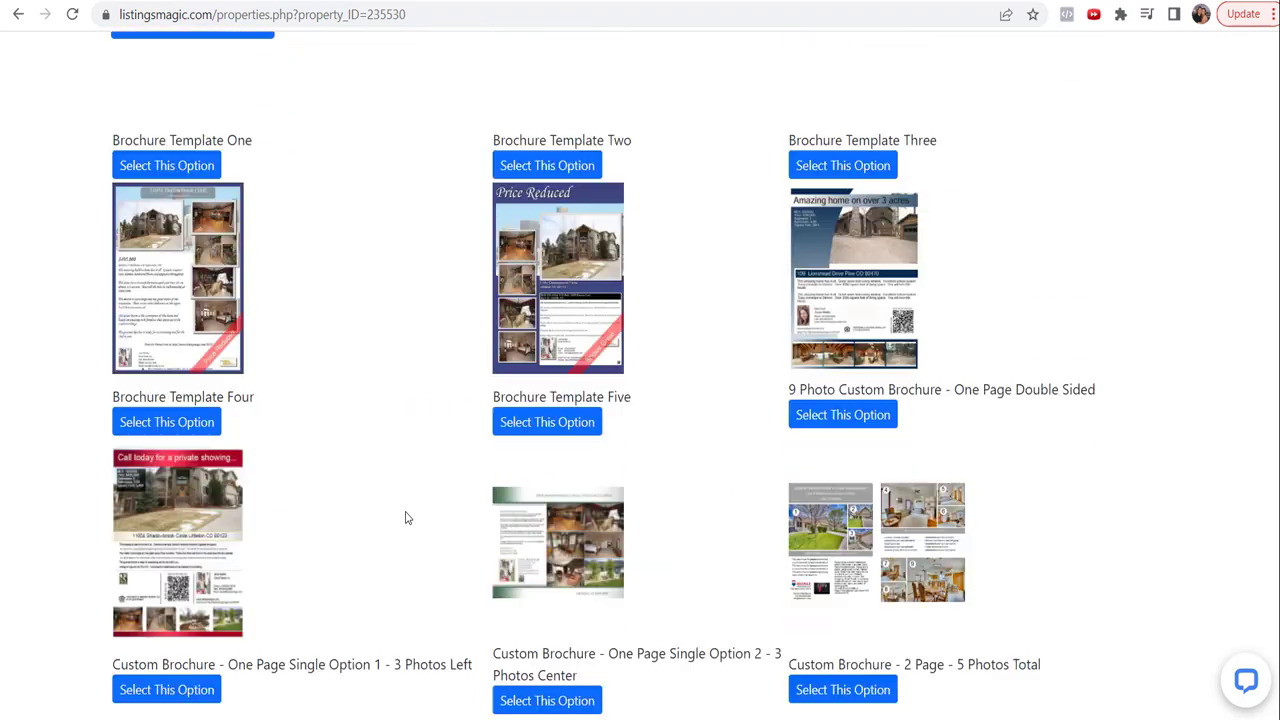
pyautogui.click(203, 490)
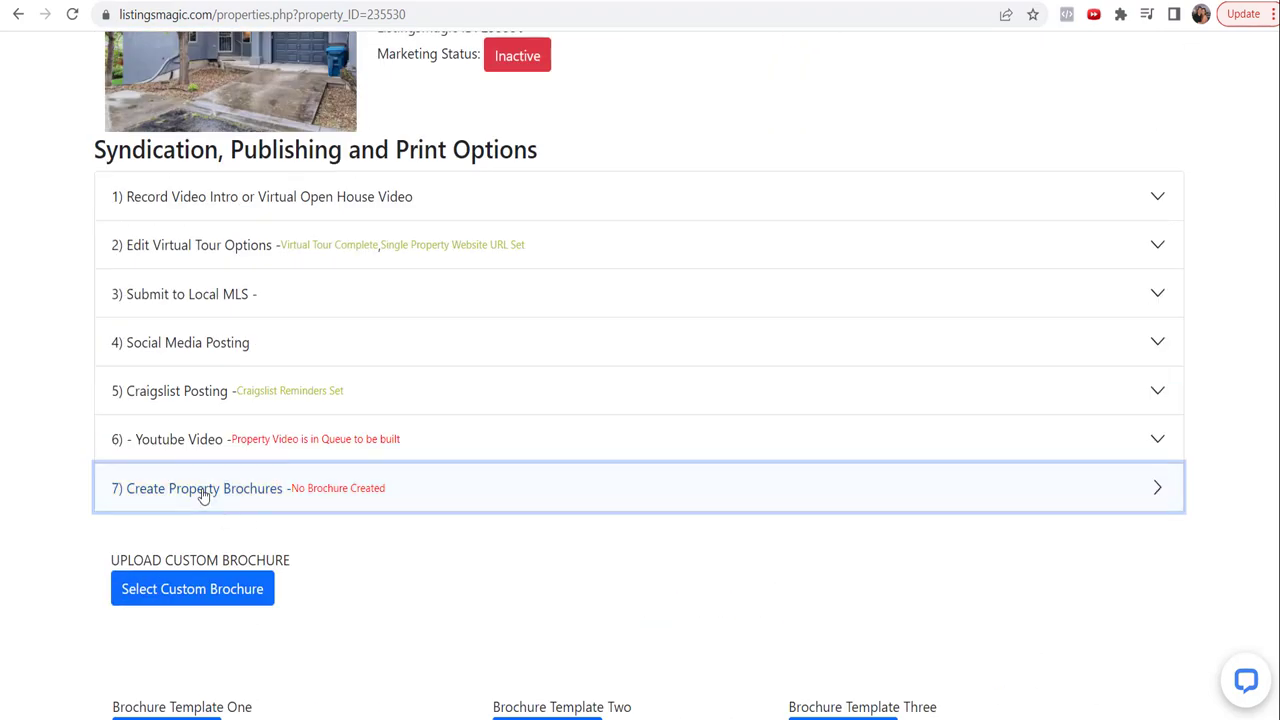
# Step: Review the Just Sold/Just Listed Post Cards options and the ActiveRain Publishing options, collapsing both sections
pyautogui.click(205, 540)
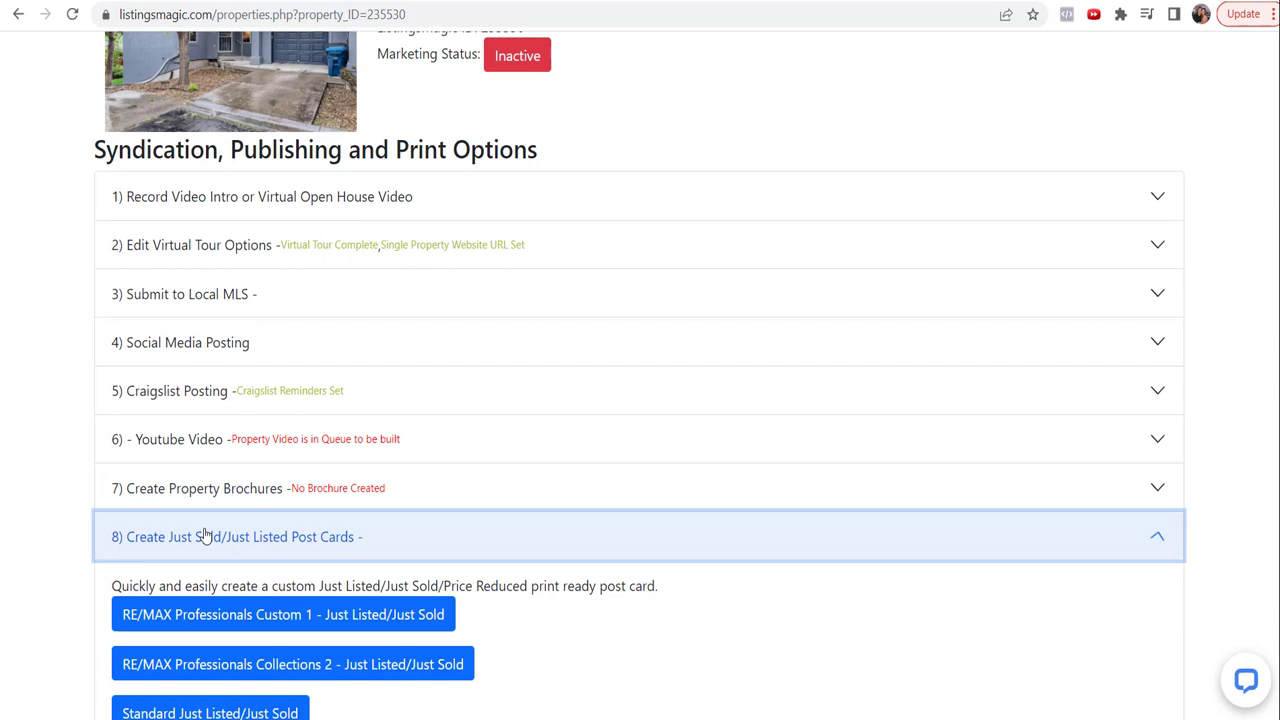
pyautogui.click(205, 543)
pyautogui.scroll(-2, 195, 540)
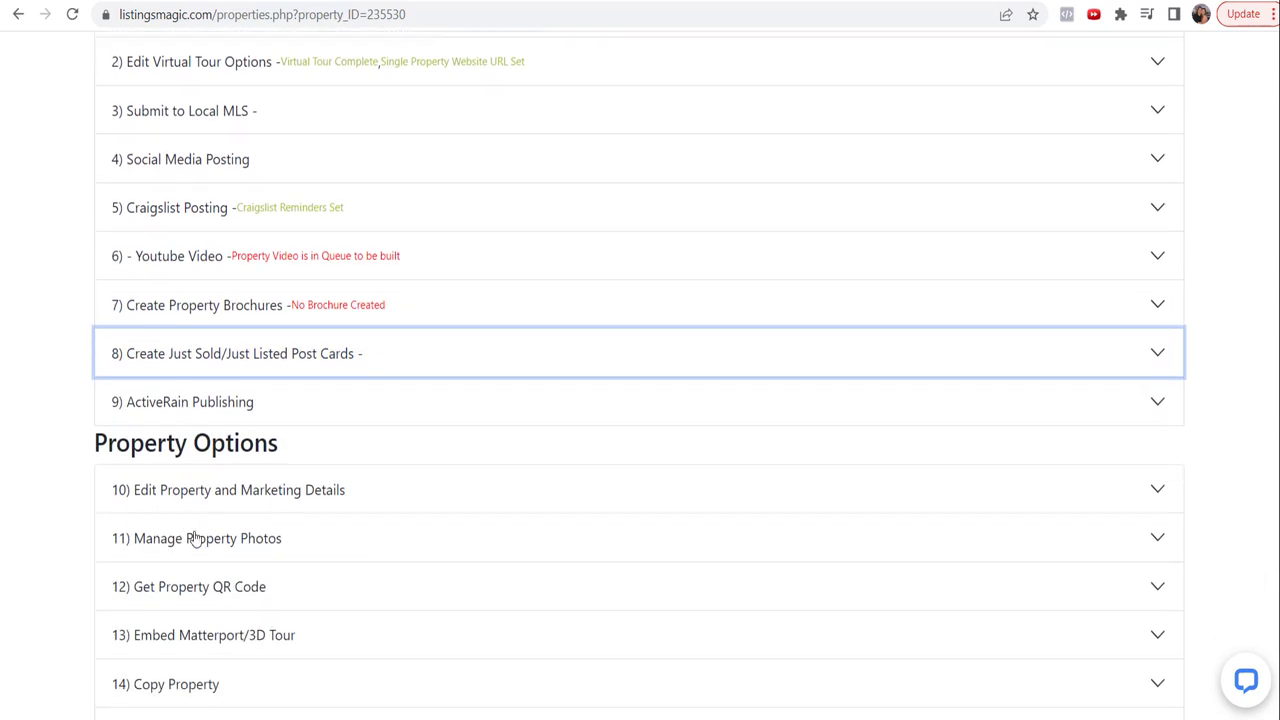
pyautogui.click(183, 404)
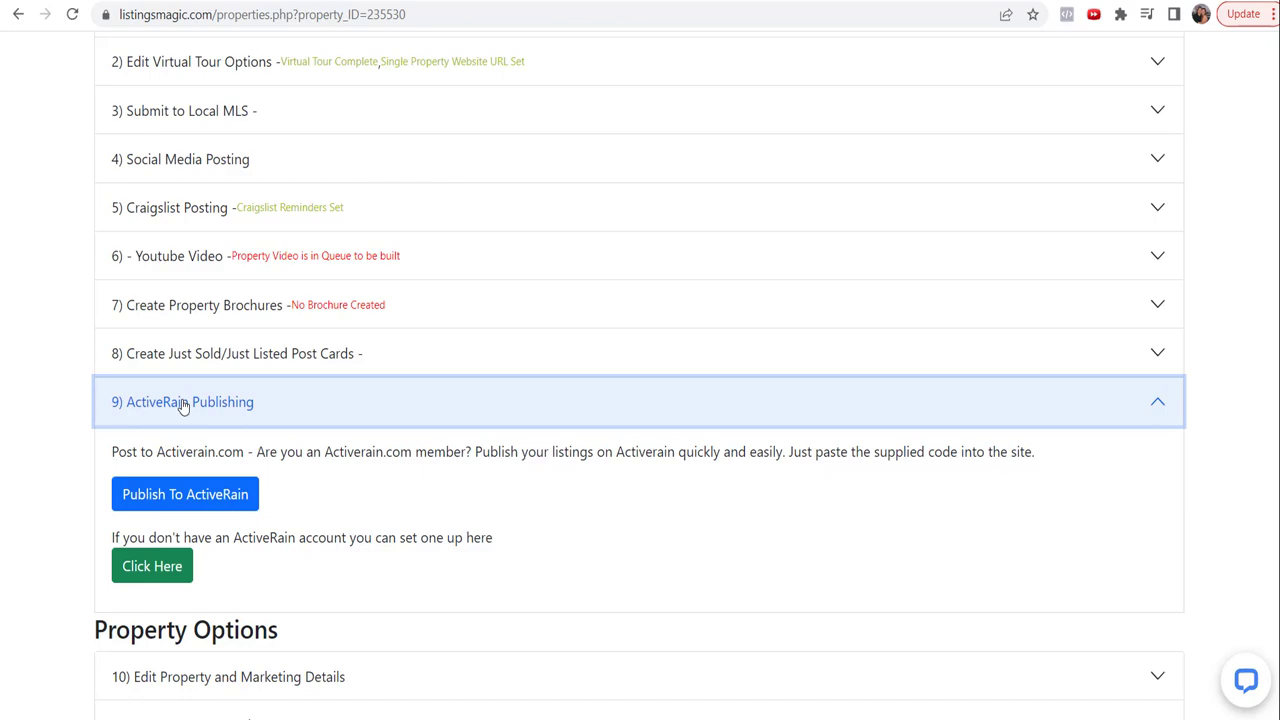
pyautogui.click(183, 404)
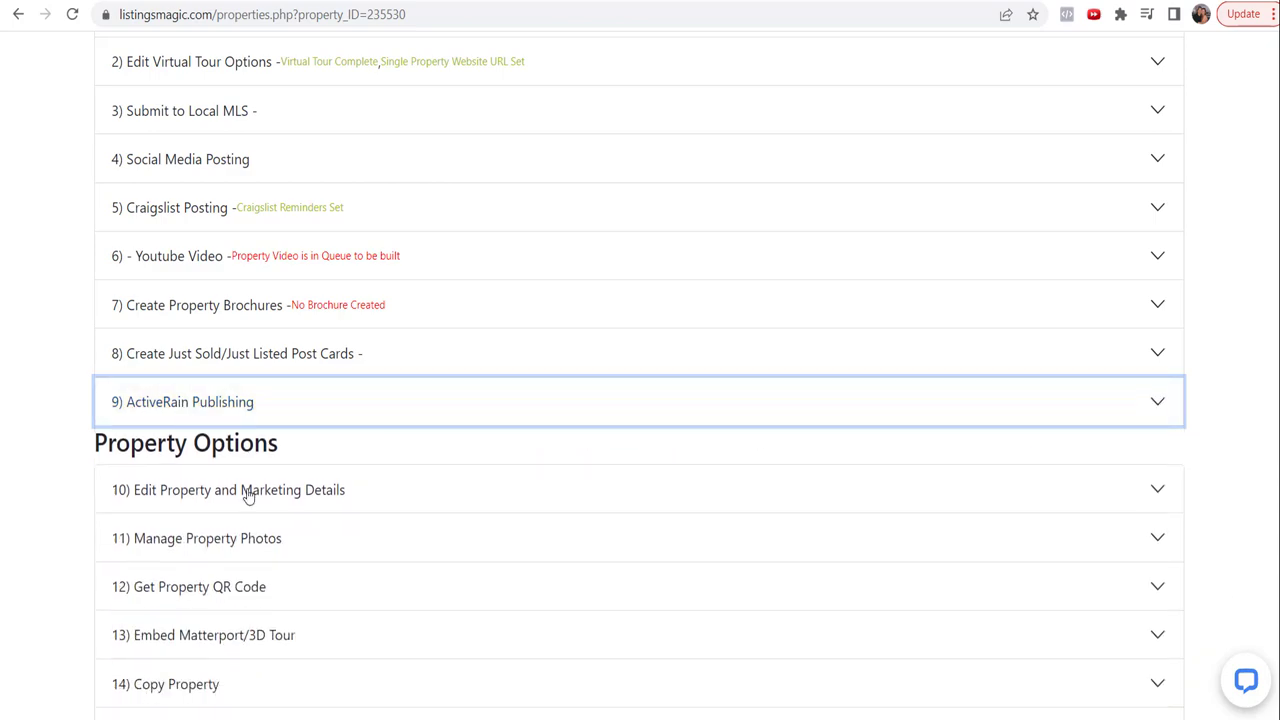
# Step: Under Property Options, review Edit Property and Marketing Details, collapse it, and view the Manage Property Photos options
pyautogui.scroll(3, 177, 209)
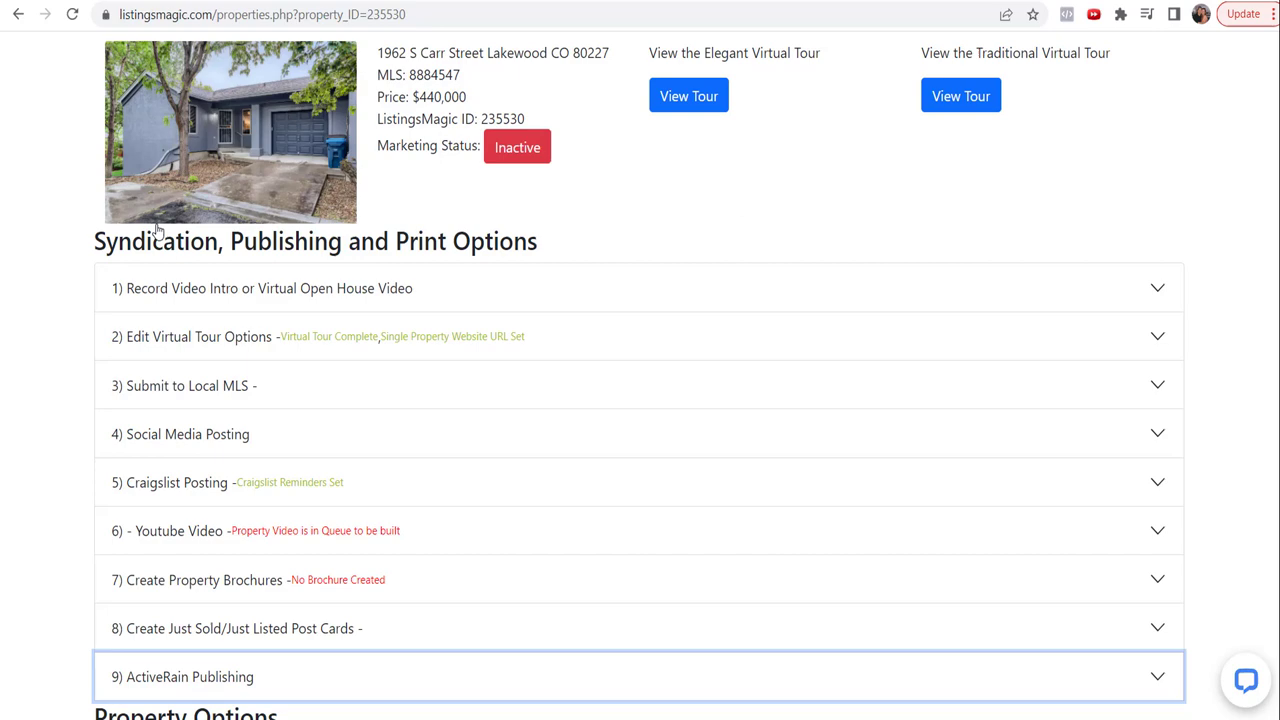
pyautogui.scroll(-6, 28, 340)
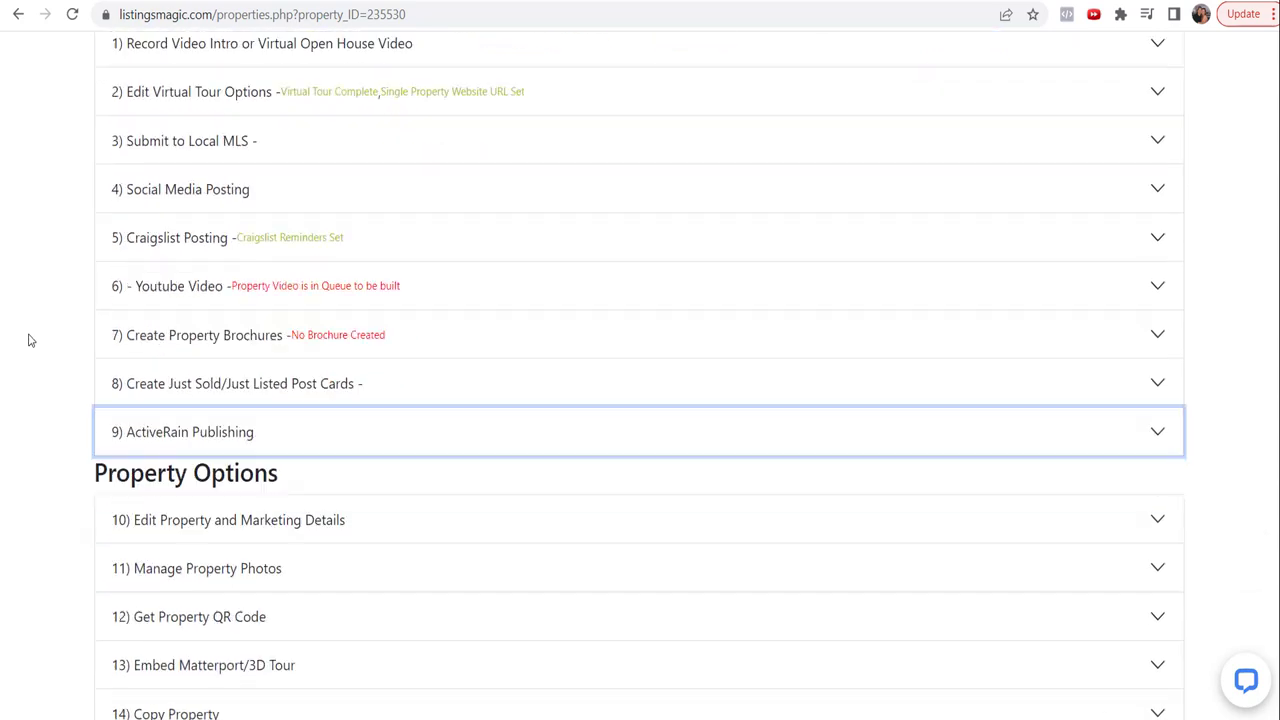
pyautogui.click(175, 218)
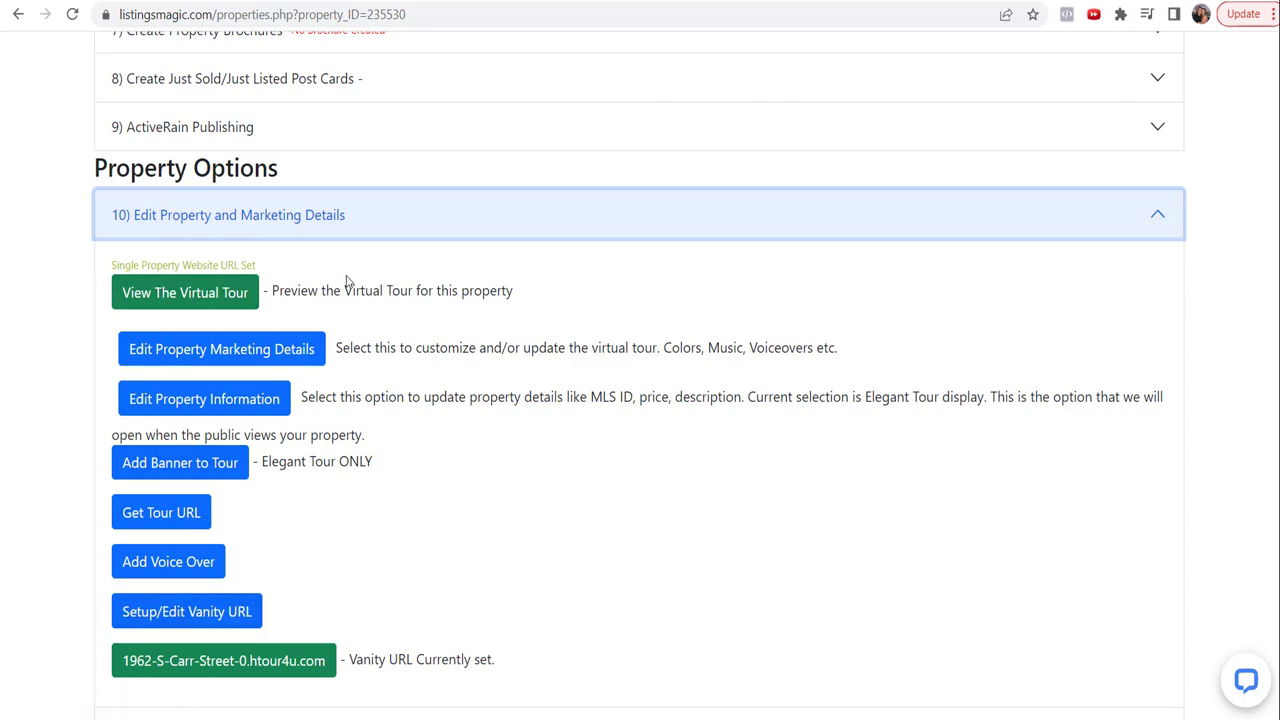
pyautogui.click(205, 218)
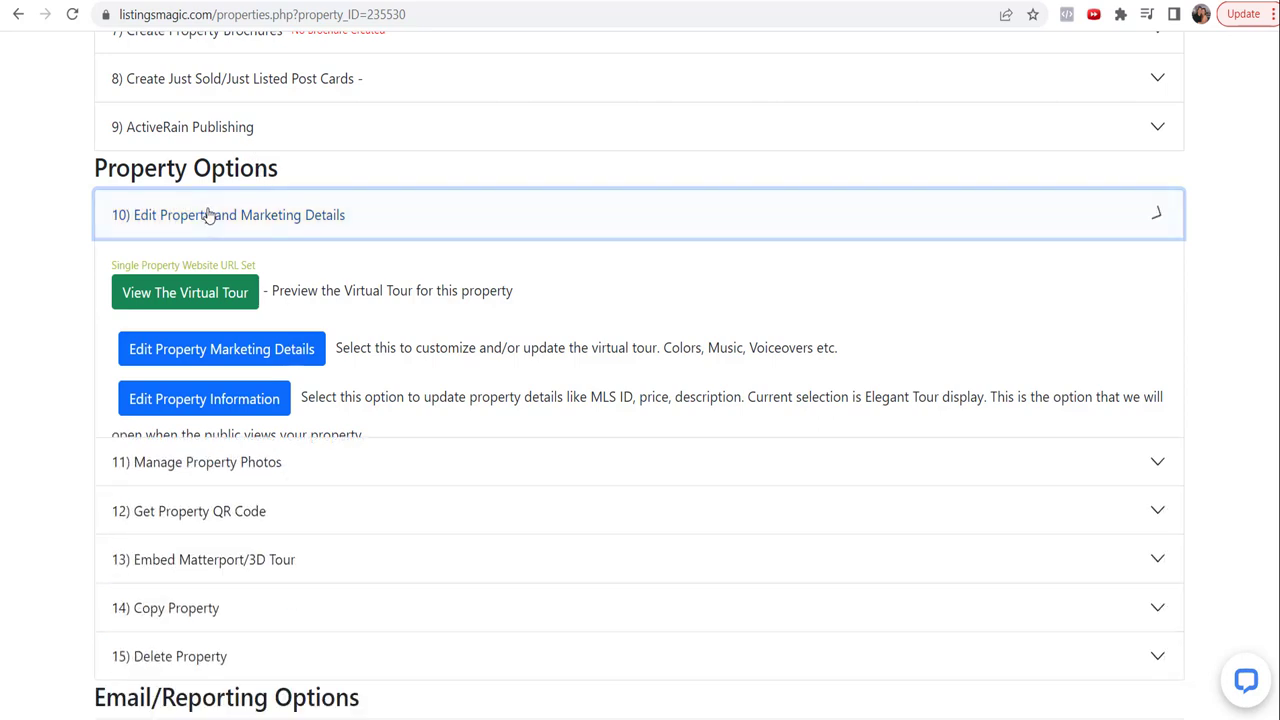
pyautogui.click(153, 272)
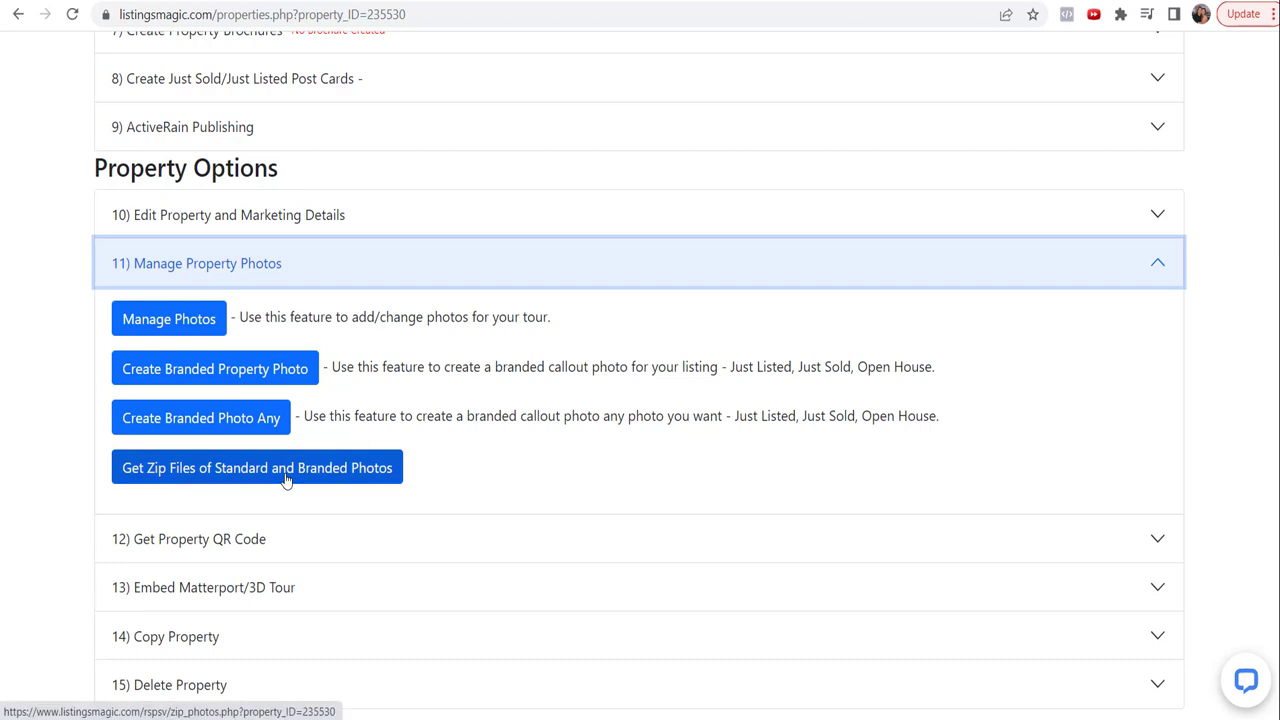
# Step: Collapse Manage Property Photos, then view the listing's code image under Get Property QR Code and collapse that section
pyautogui.click(224, 268)
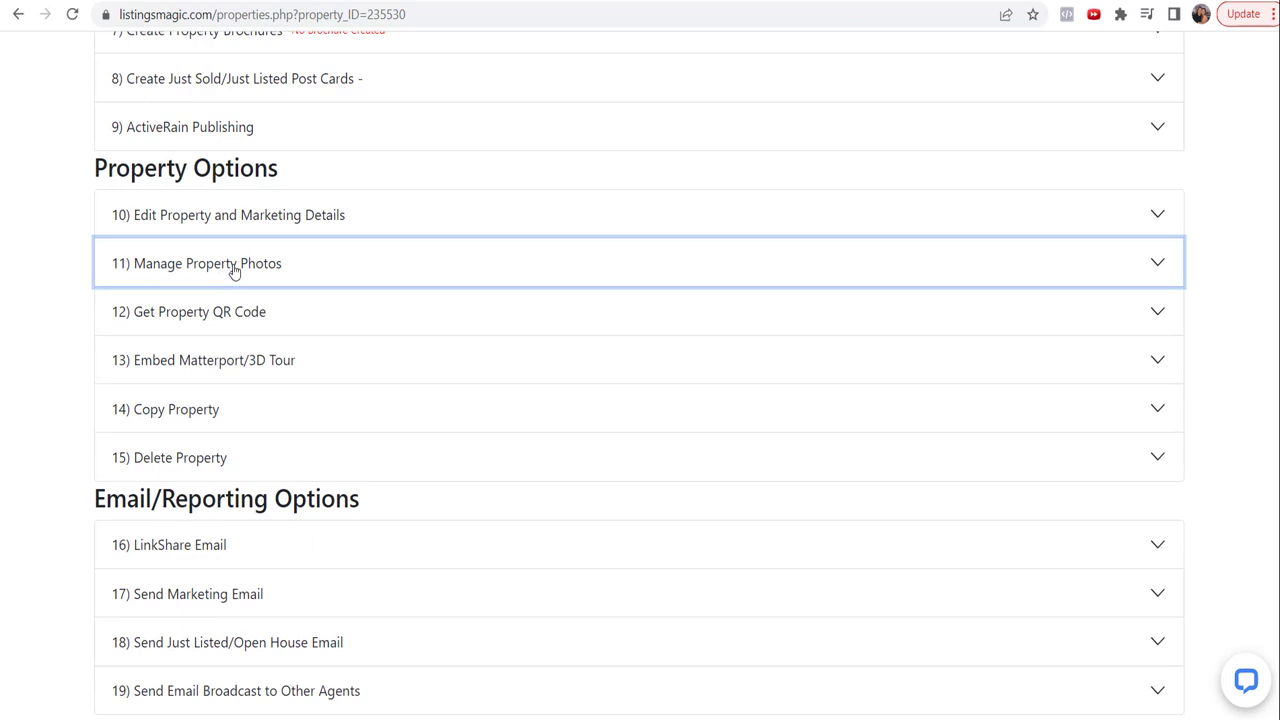
pyautogui.click(193, 318)
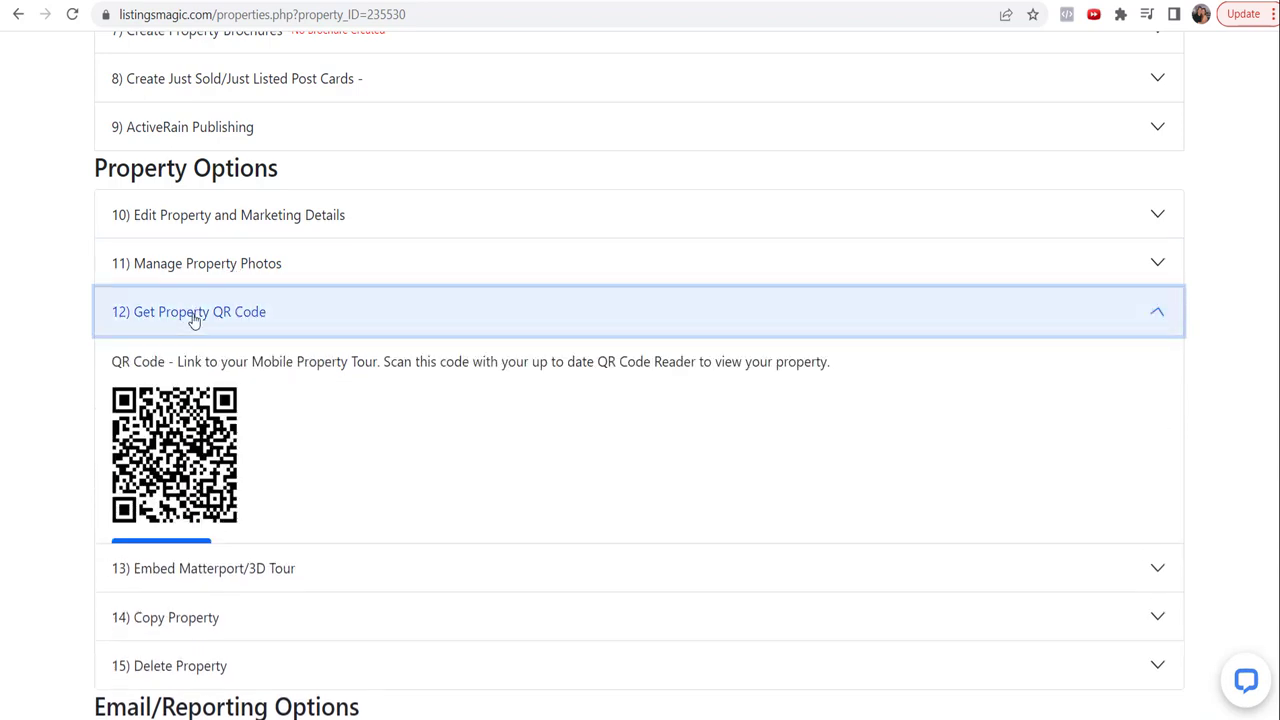
pyautogui.moveTo(166, 455)
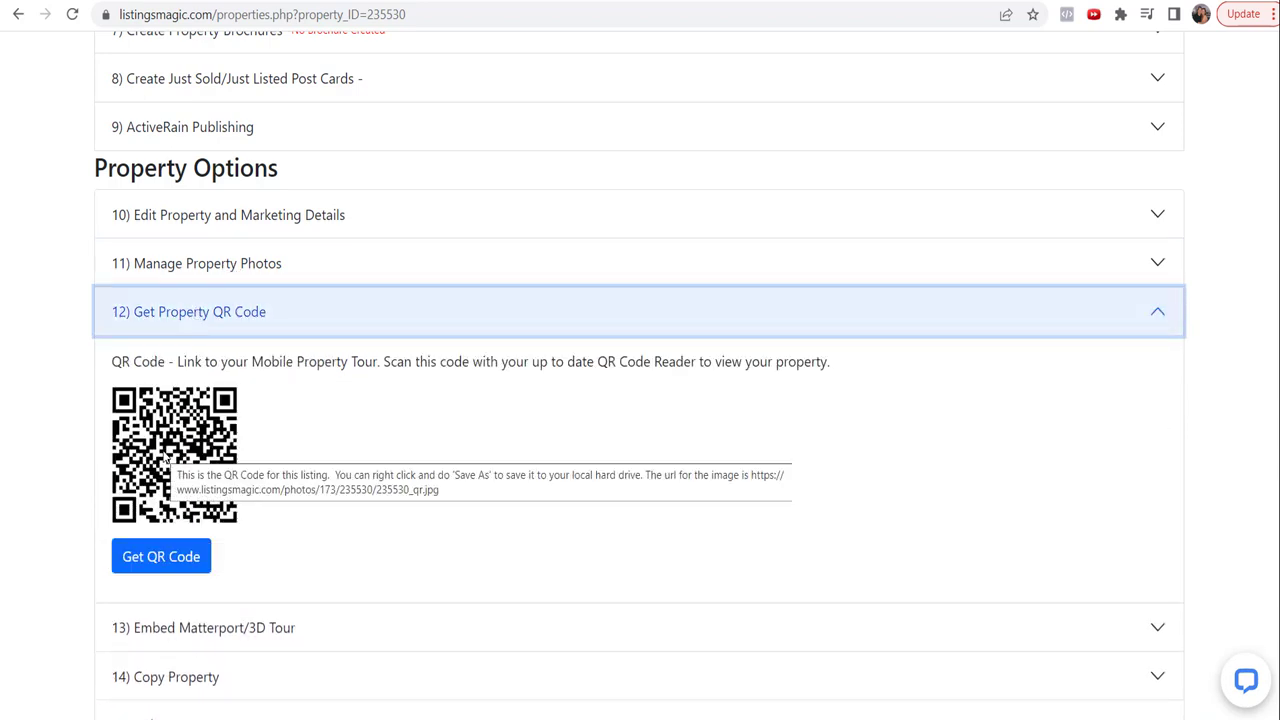
pyautogui.click(169, 314)
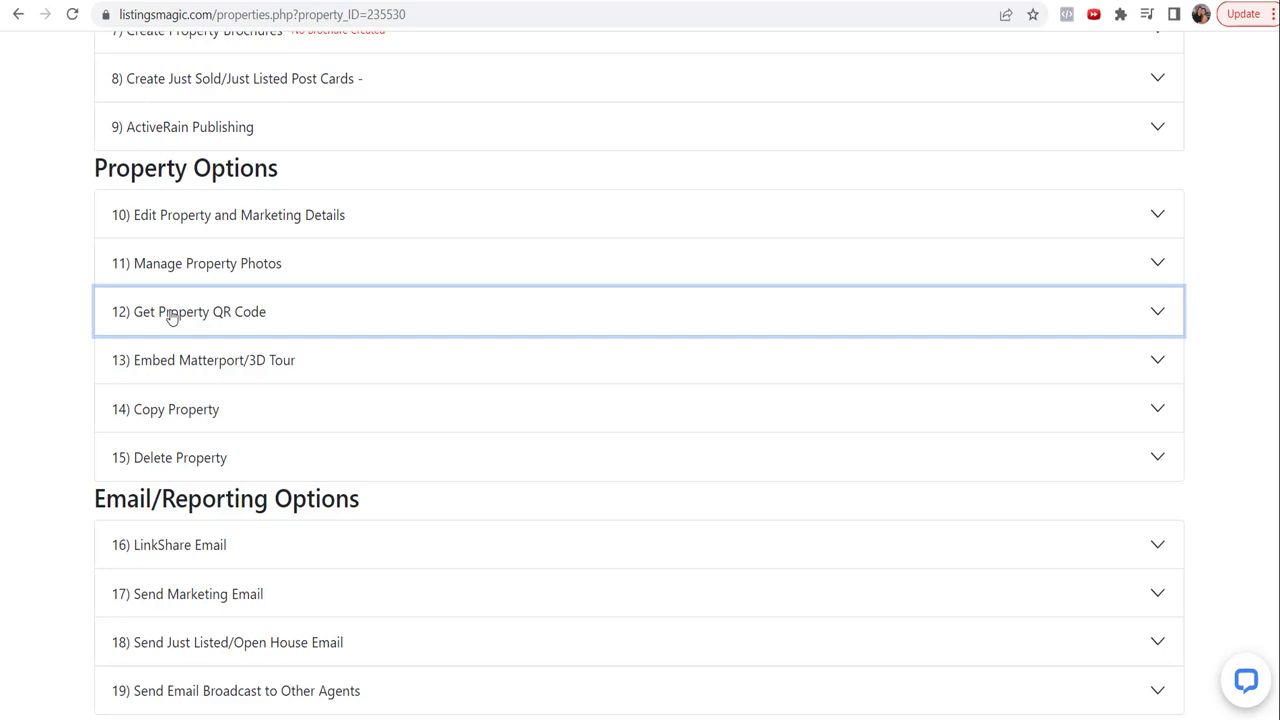
# Step: Review the Embed Matterport/3D Tour section and its tour URL field without entering an address, then collapse it
pyautogui.click(180, 357)
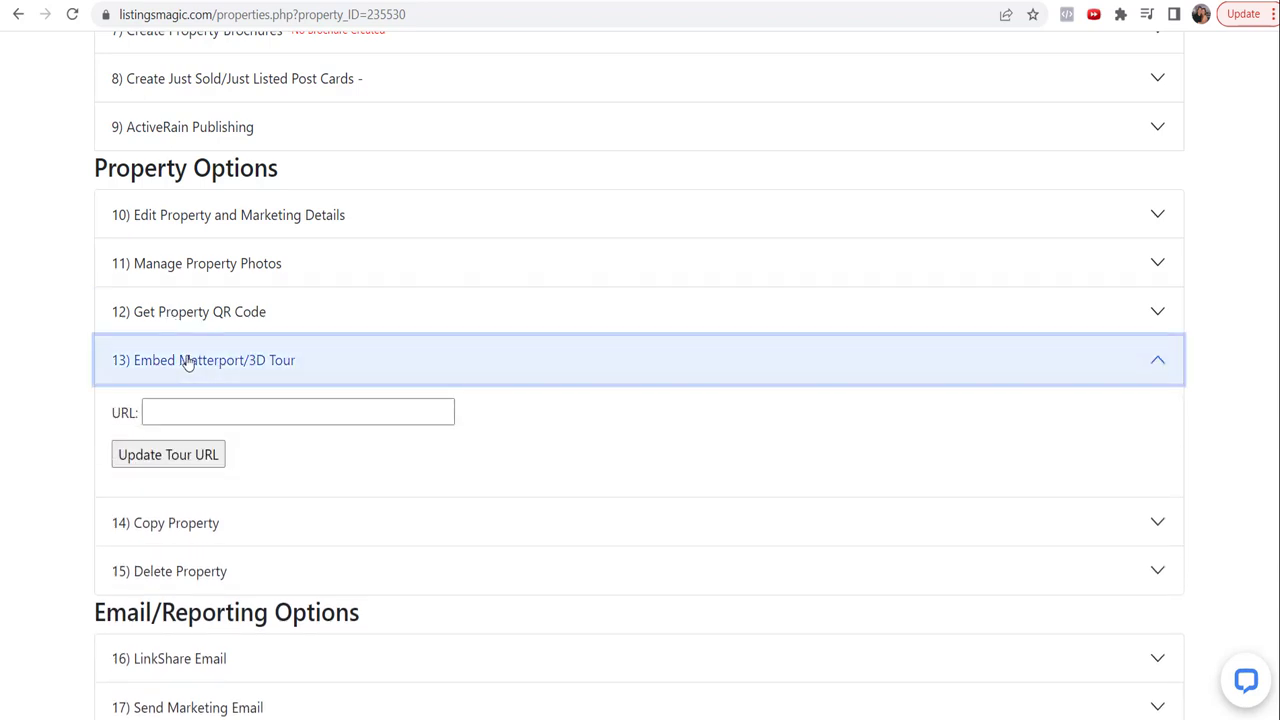
pyautogui.click(278, 412)
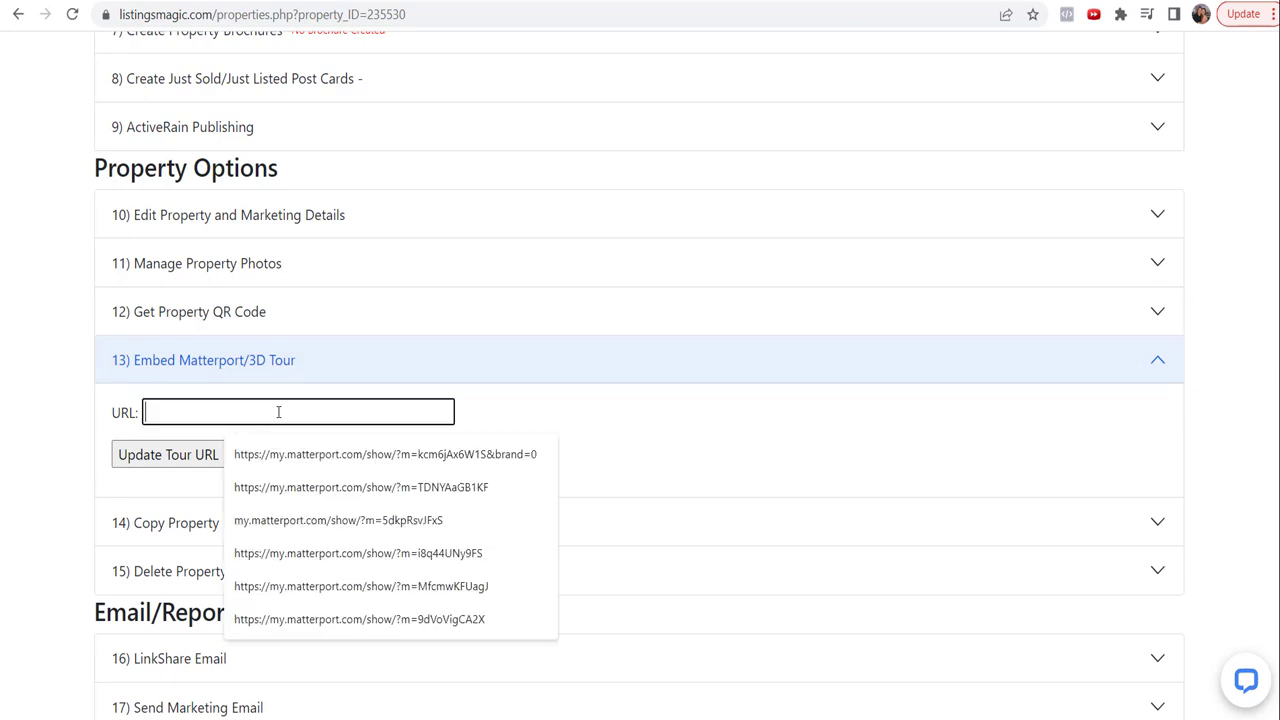
pyautogui.click(237, 362)
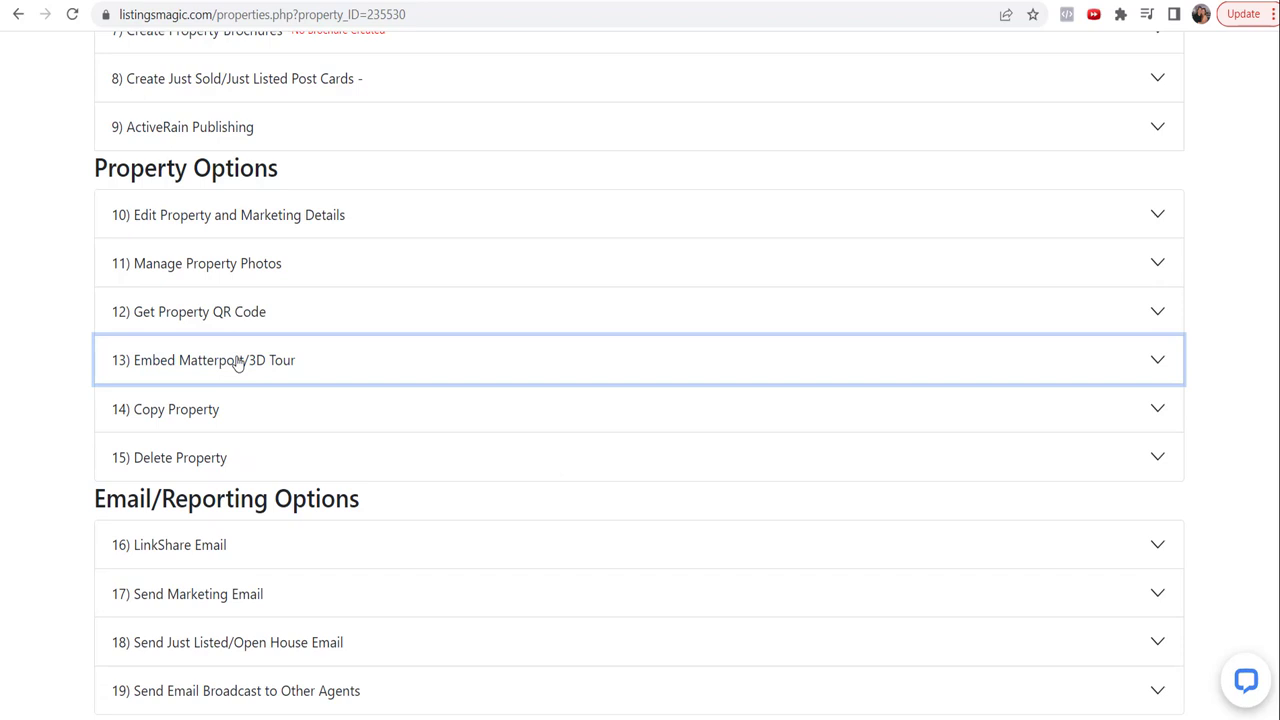
# Step: View the Copy Property and Delete Property sections without copying or deleting the listing, collapsing each one
pyautogui.click(154, 412)
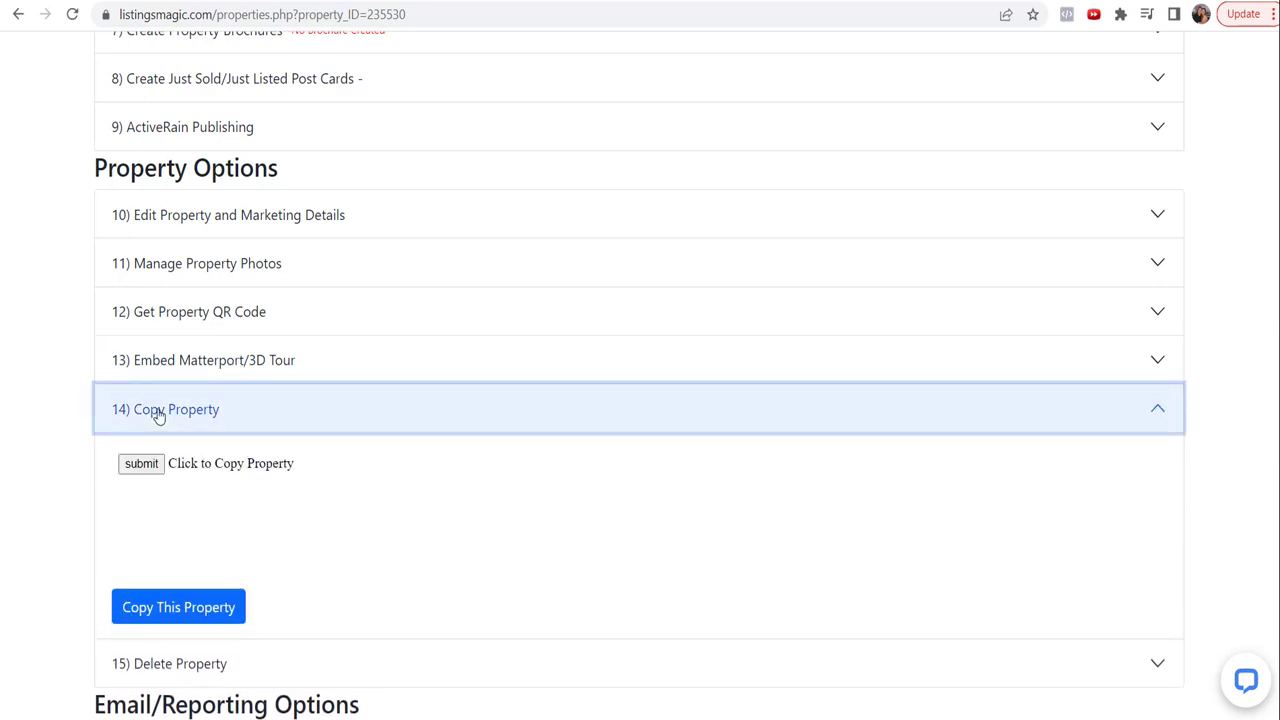
pyautogui.click(158, 412)
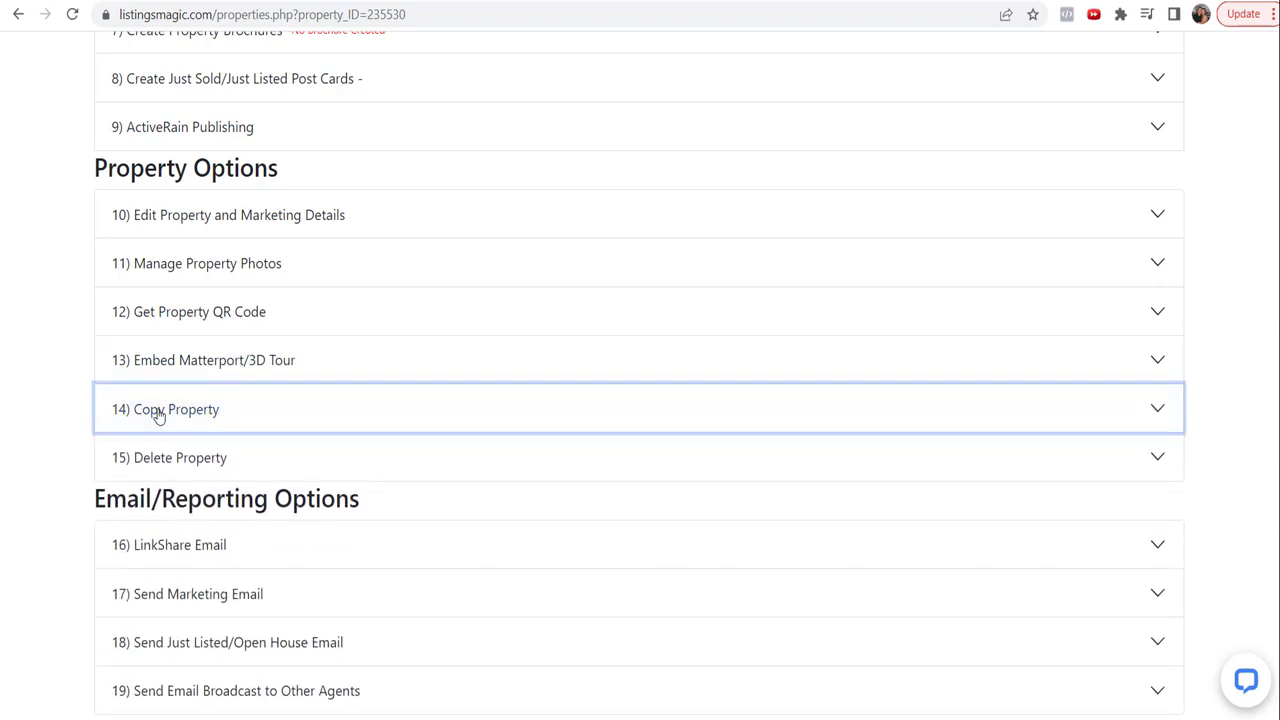
pyautogui.click(189, 462)
pyautogui.click(190, 463)
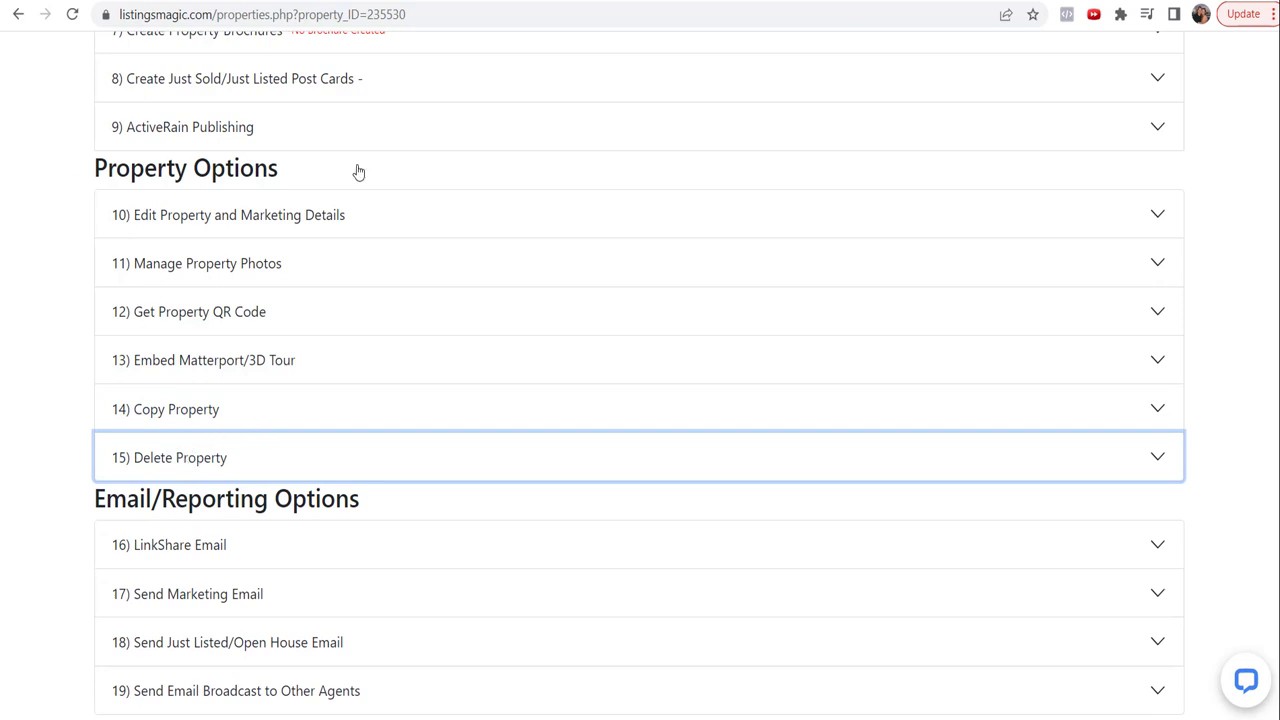
# Step: Under Email/Reporting Options, review the LinkShare Email and Send Marketing Email descriptions, collapsing both sections
pyautogui.scroll(-3, 677, 574)
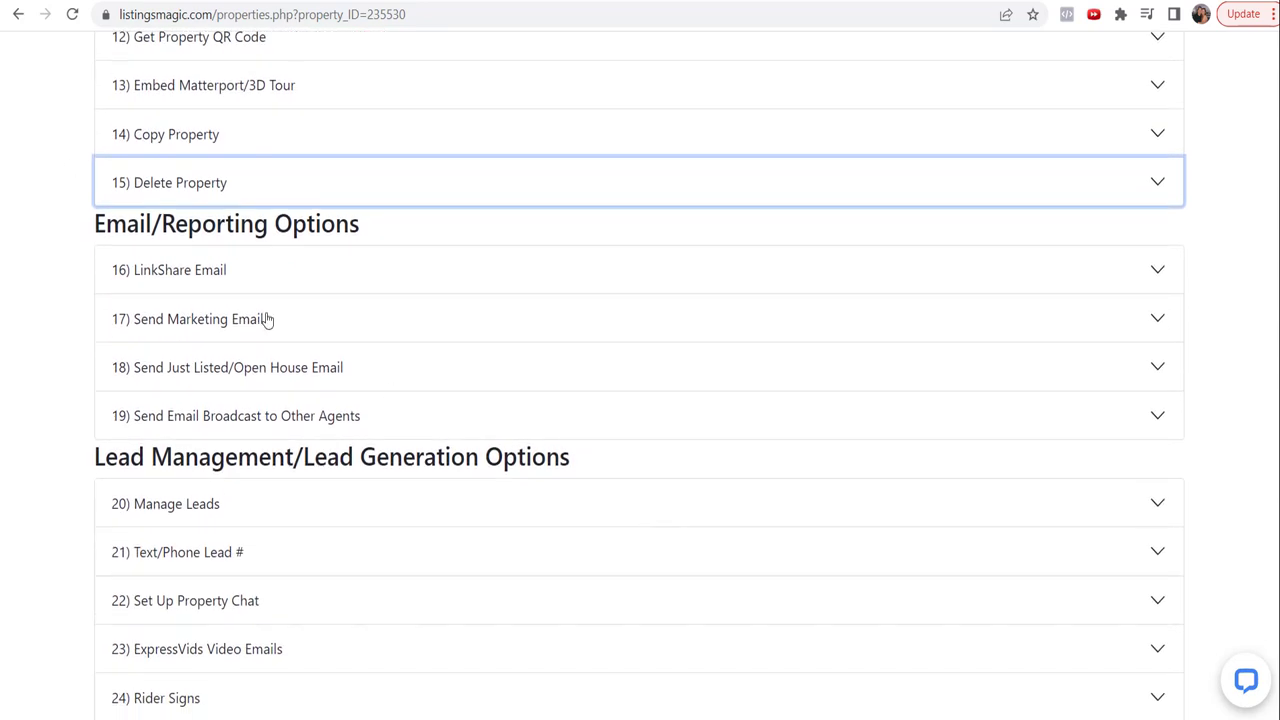
pyautogui.click(193, 273)
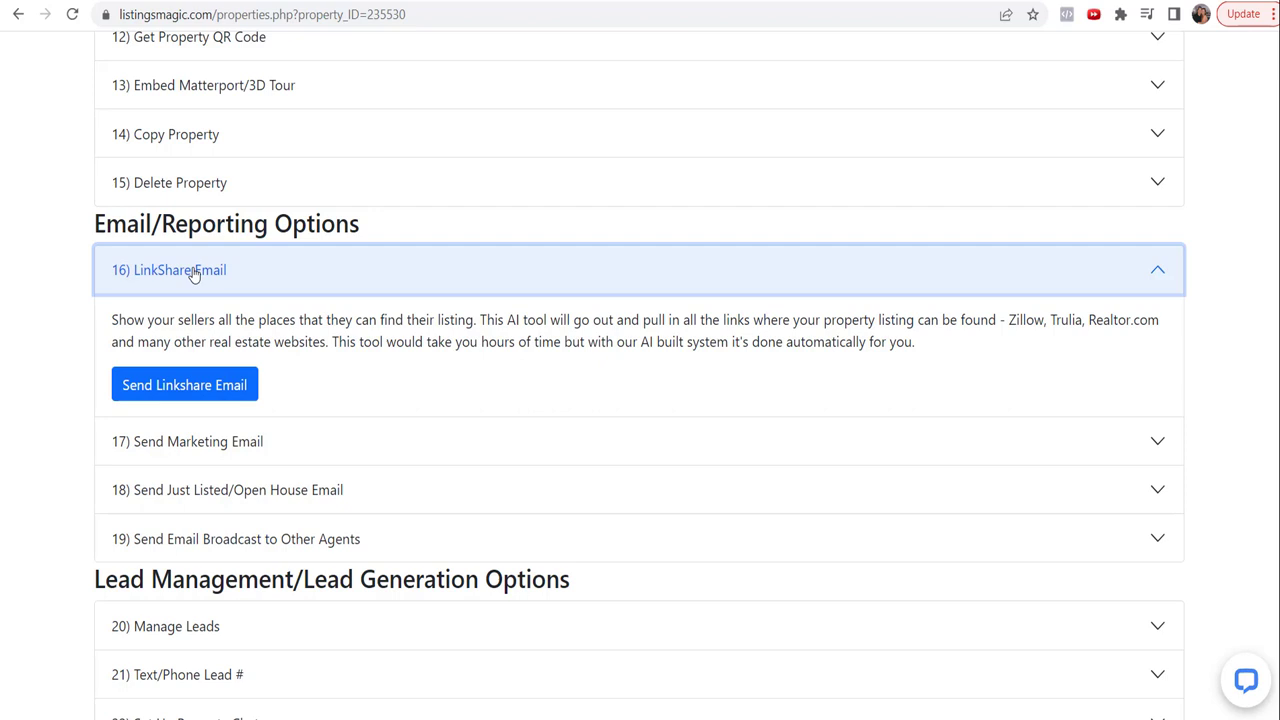
pyautogui.click(195, 276)
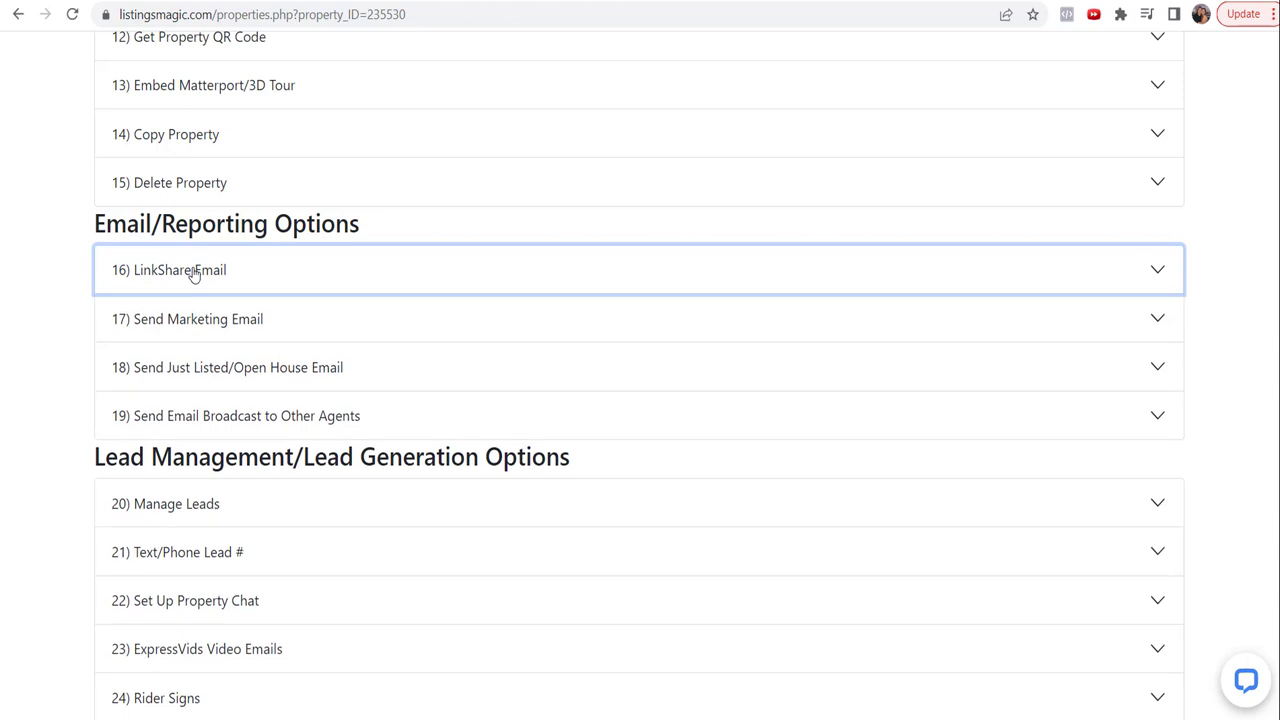
pyautogui.click(186, 326)
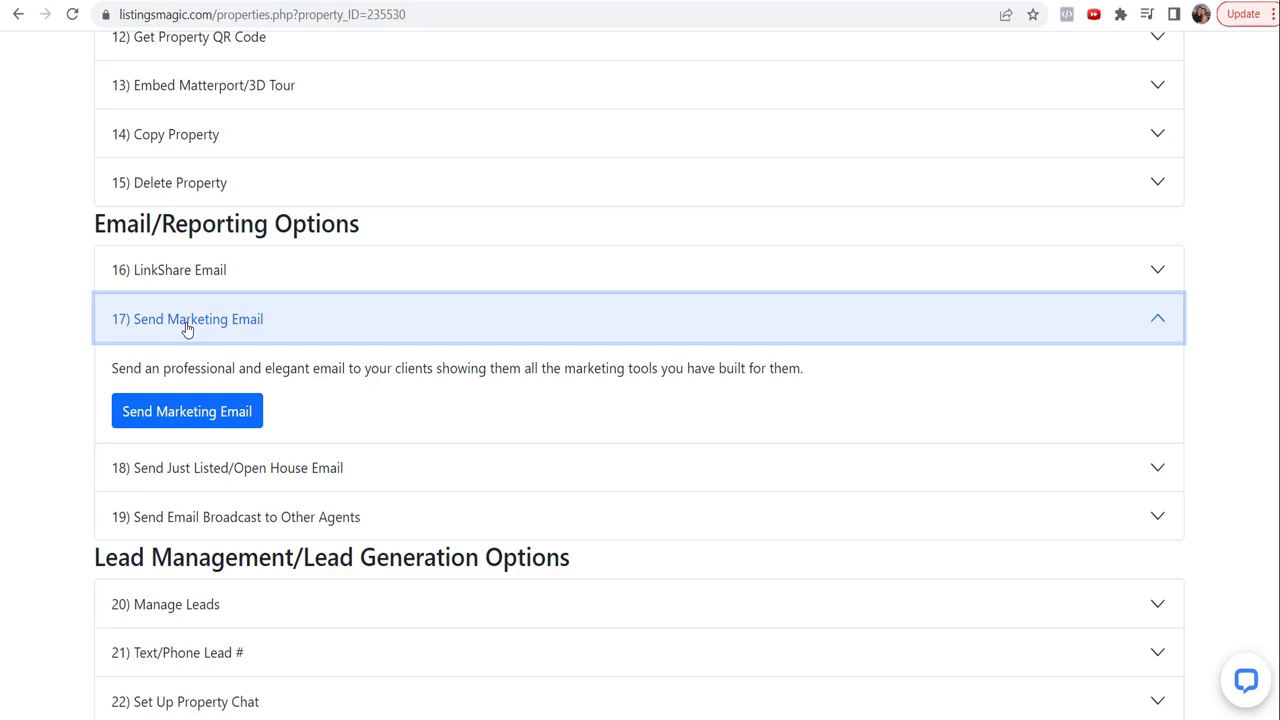
pyautogui.click(186, 327)
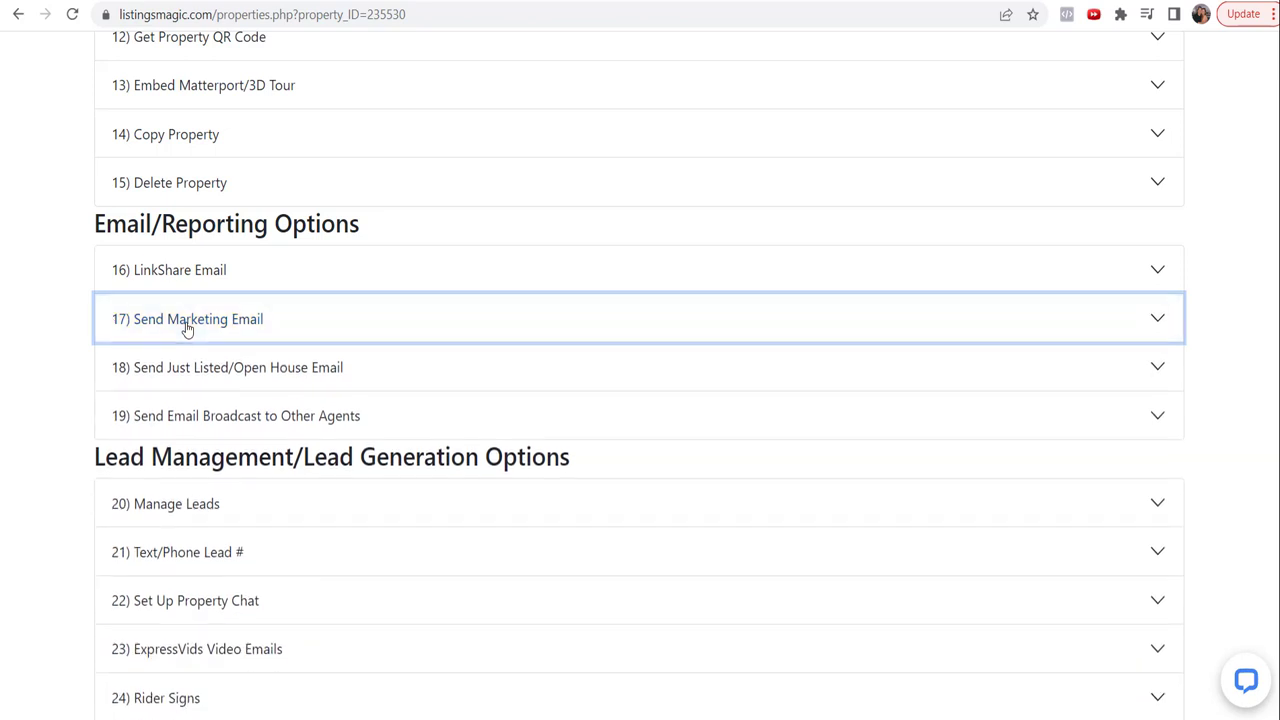
pyautogui.click(186, 327)
pyautogui.click(192, 320)
# Step: Review the Send Just Listed/Open House Email and Send Email Broadcast to Other Agents sections, collapsing both
pyautogui.click(222, 368)
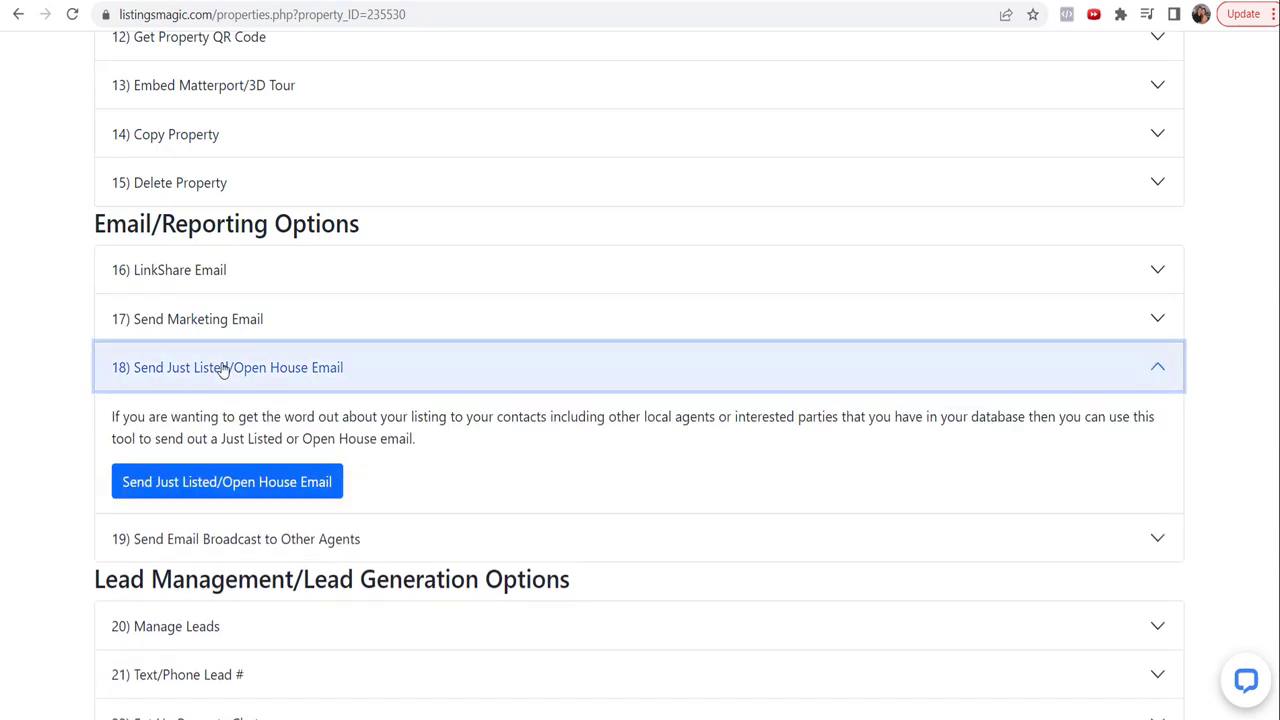
pyautogui.click(222, 368)
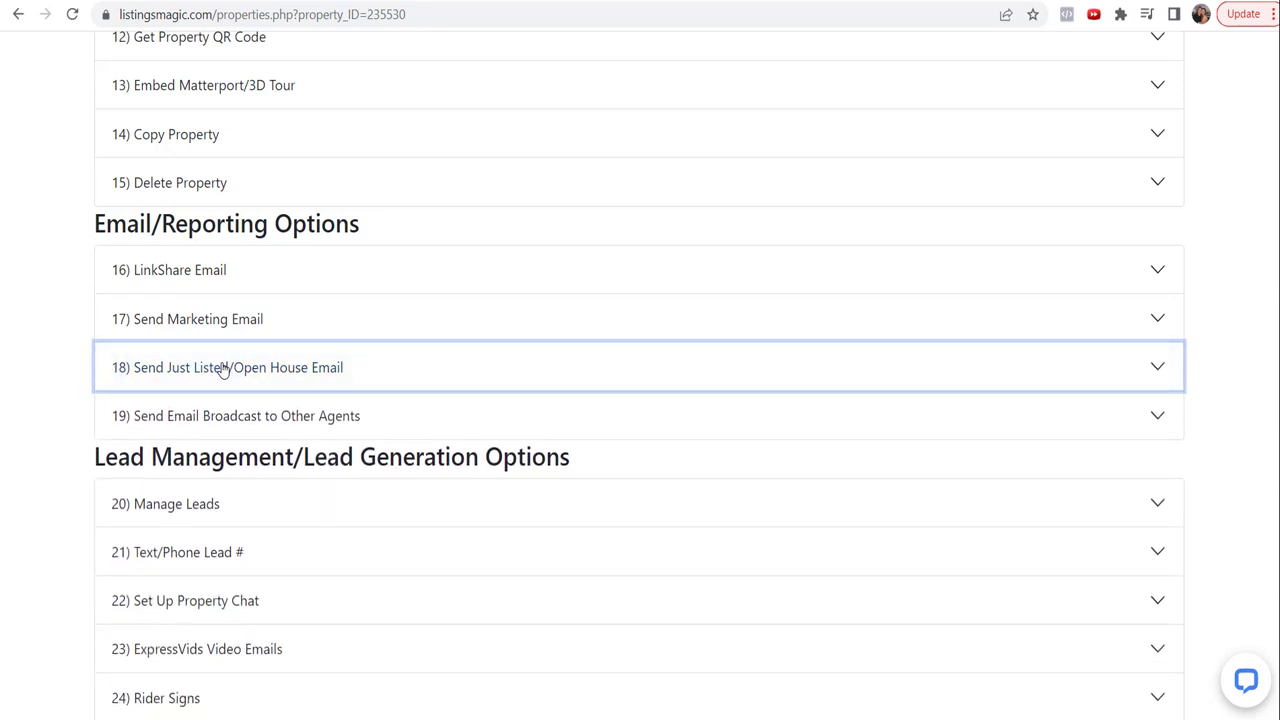
pyautogui.click(220, 415)
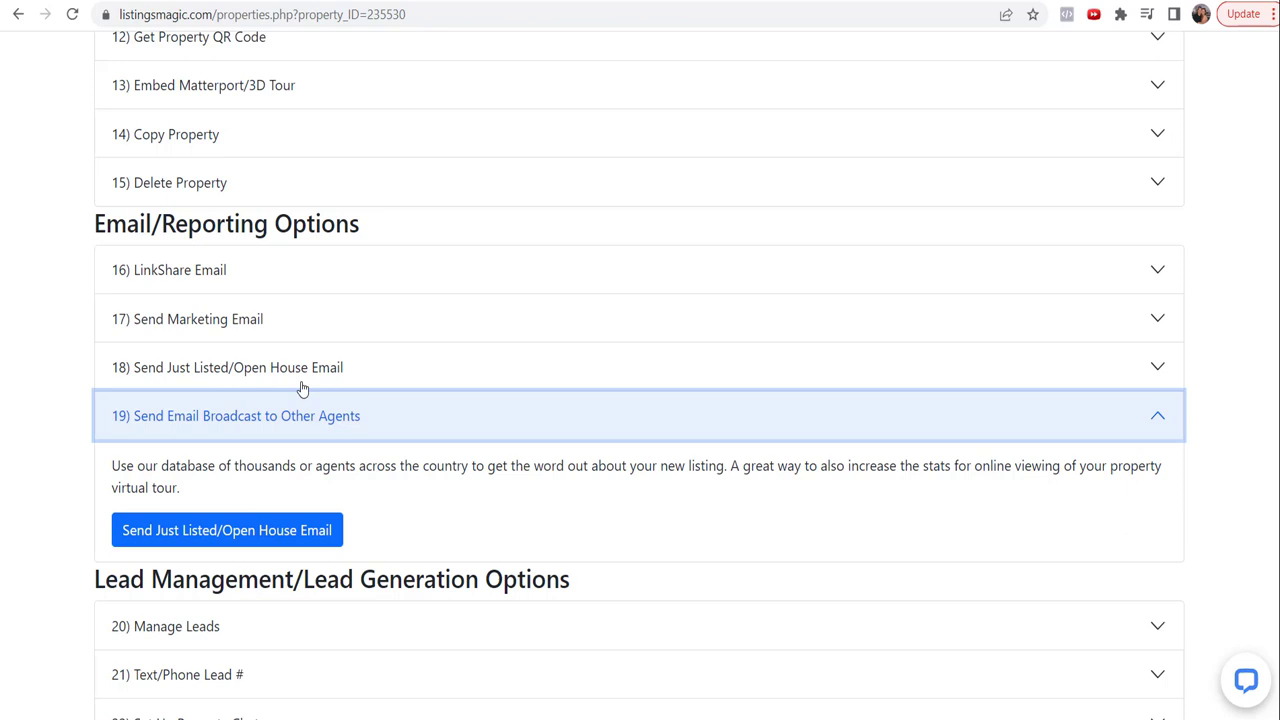
pyautogui.click(246, 421)
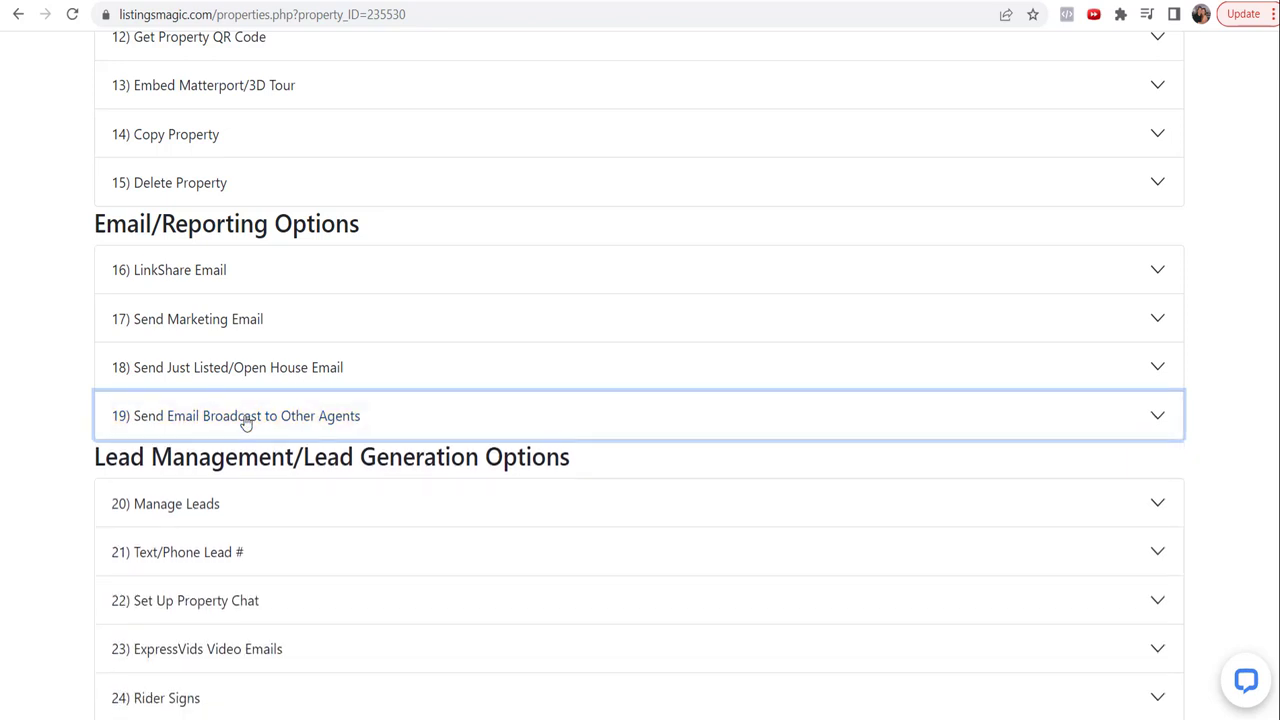
# Step: Review Manage Leads and Text/Phone Lead #, highlighting the reusable call-or-text line and its property code, and collapse both sections
pyautogui.click(228, 505)
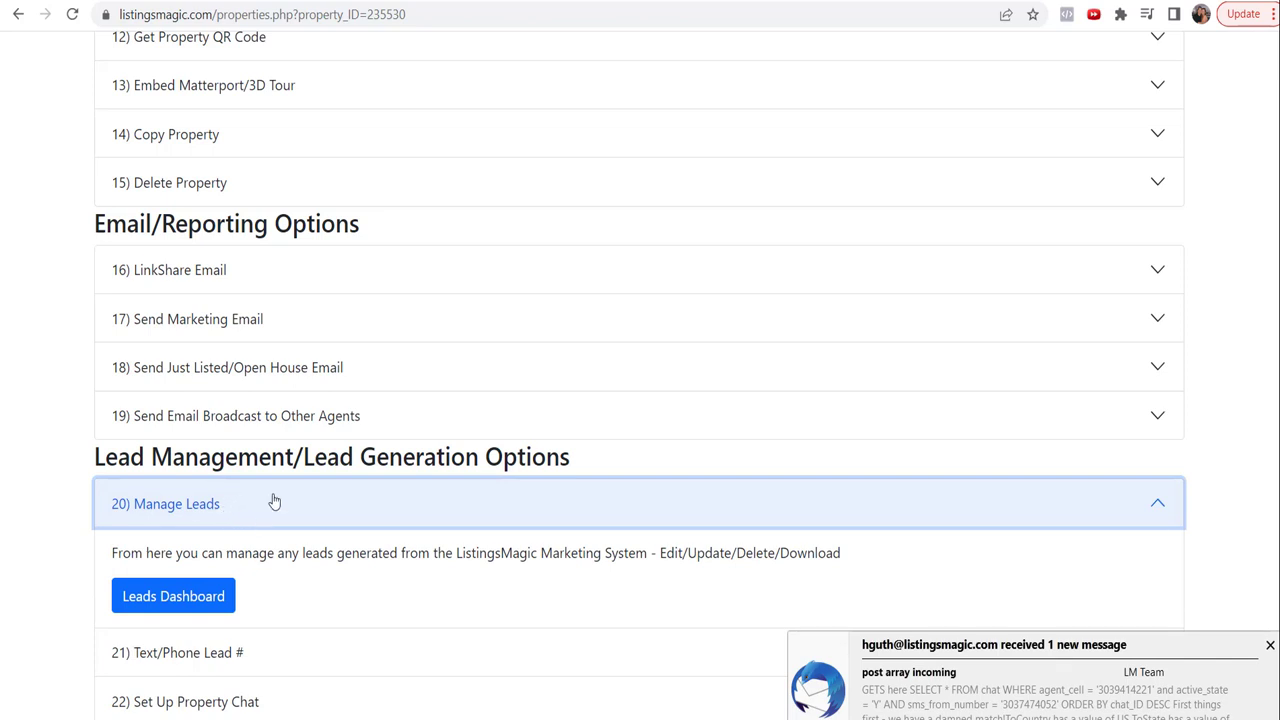
pyautogui.click(165, 505)
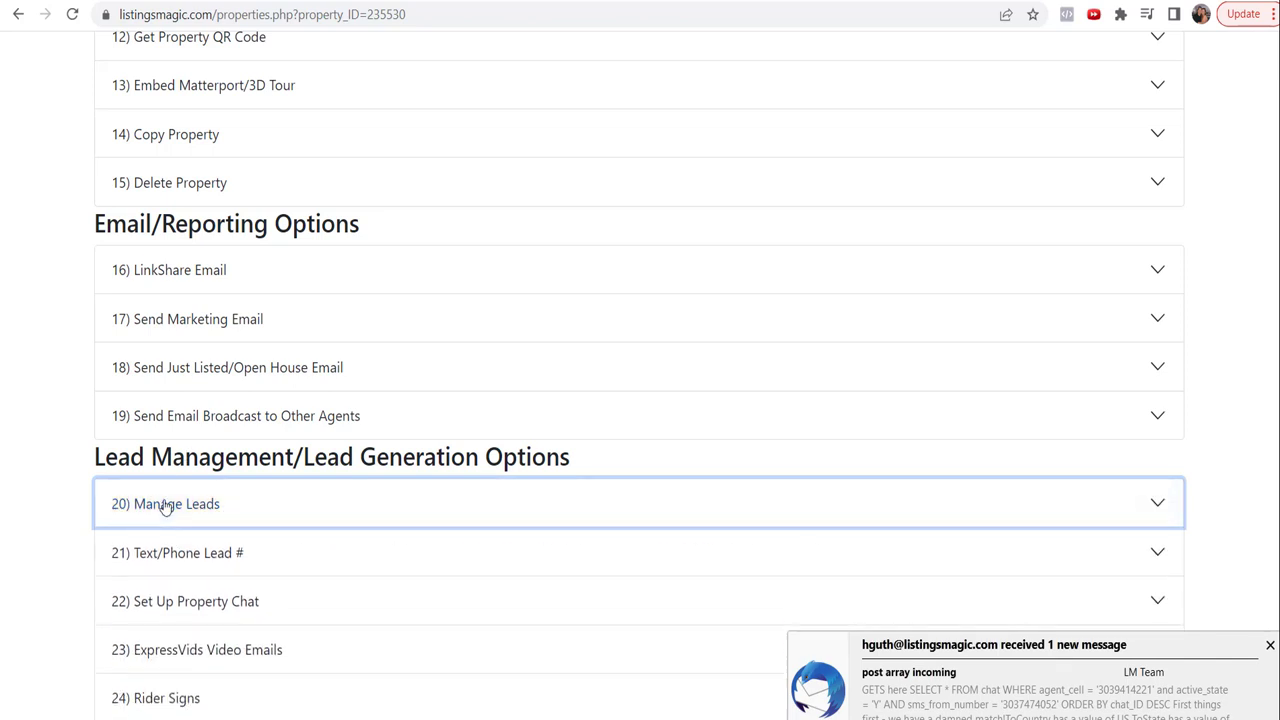
pyautogui.click(181, 553)
pyautogui.scroll(-2, 435, 517)
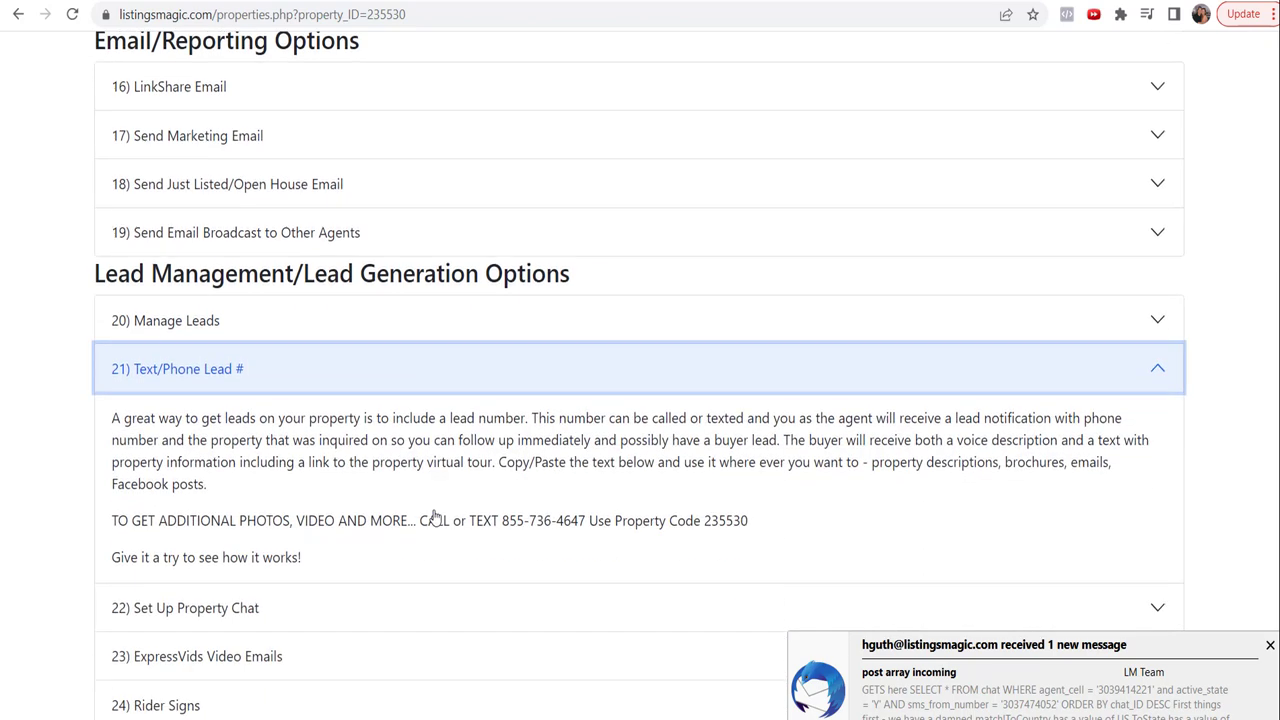
pyautogui.moveTo(113, 521); pyautogui.dragTo(773, 522)
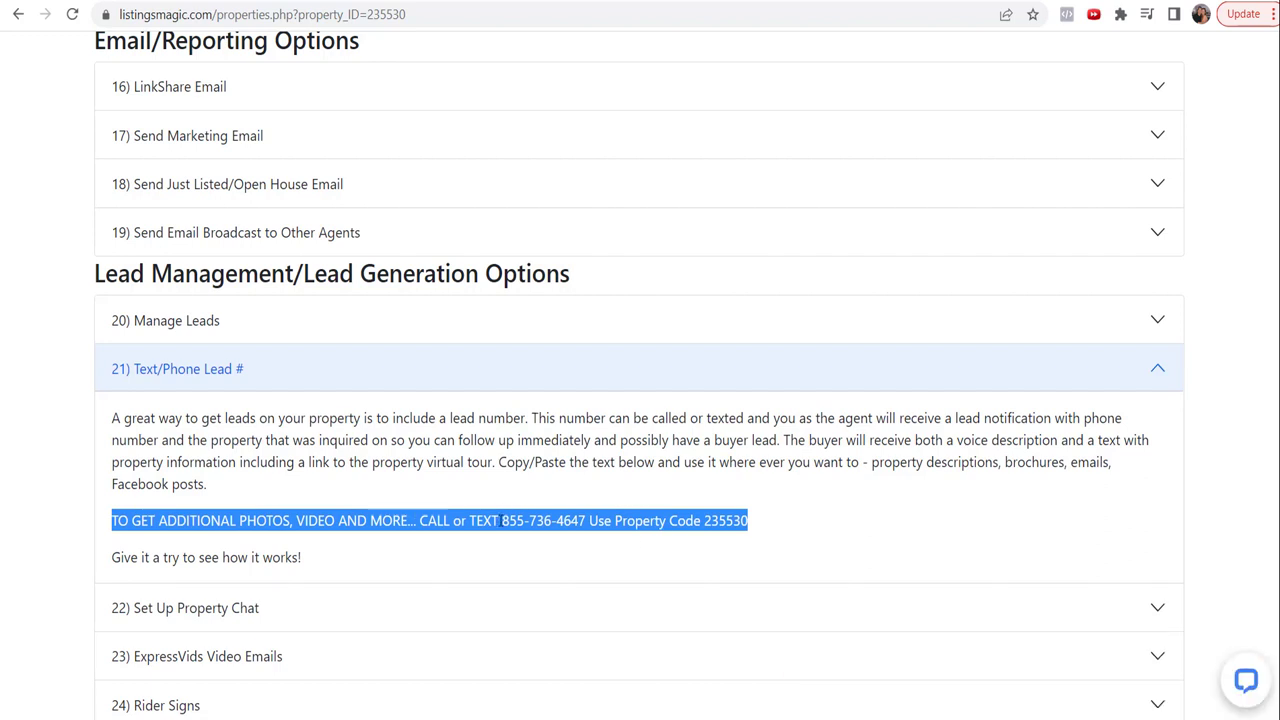
pyautogui.doubleClick(733, 521)
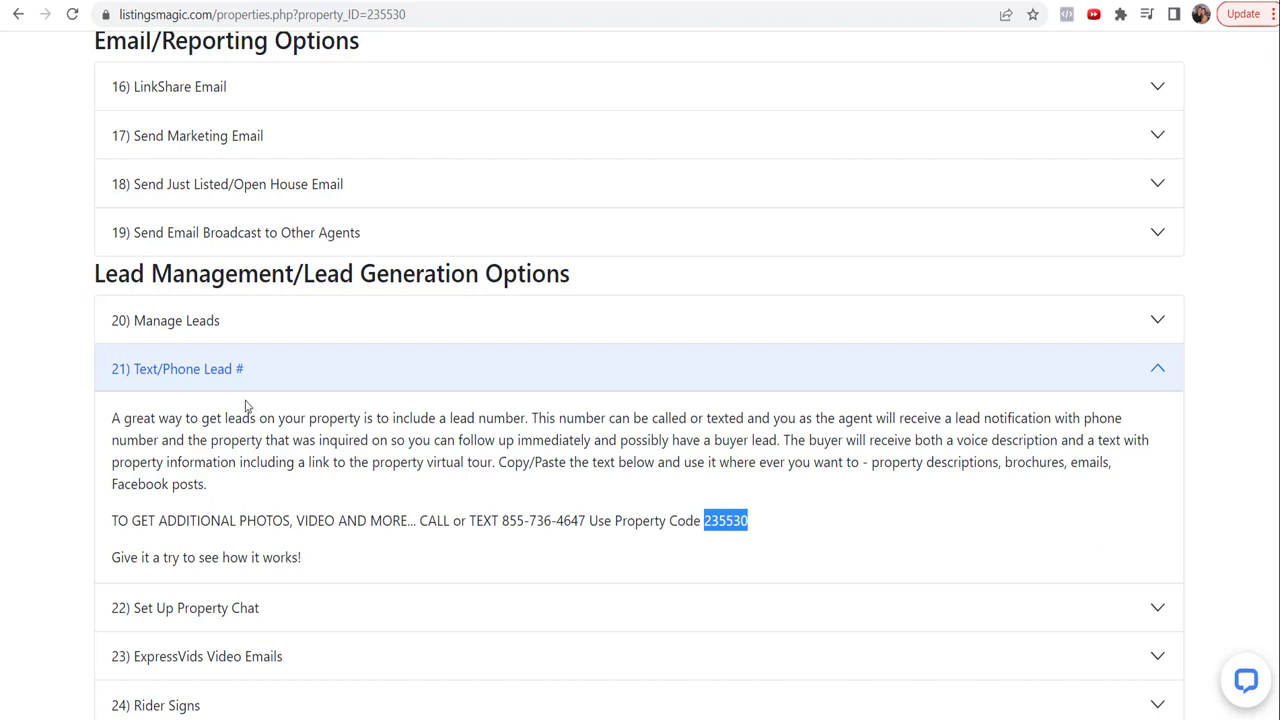
pyautogui.click(181, 373)
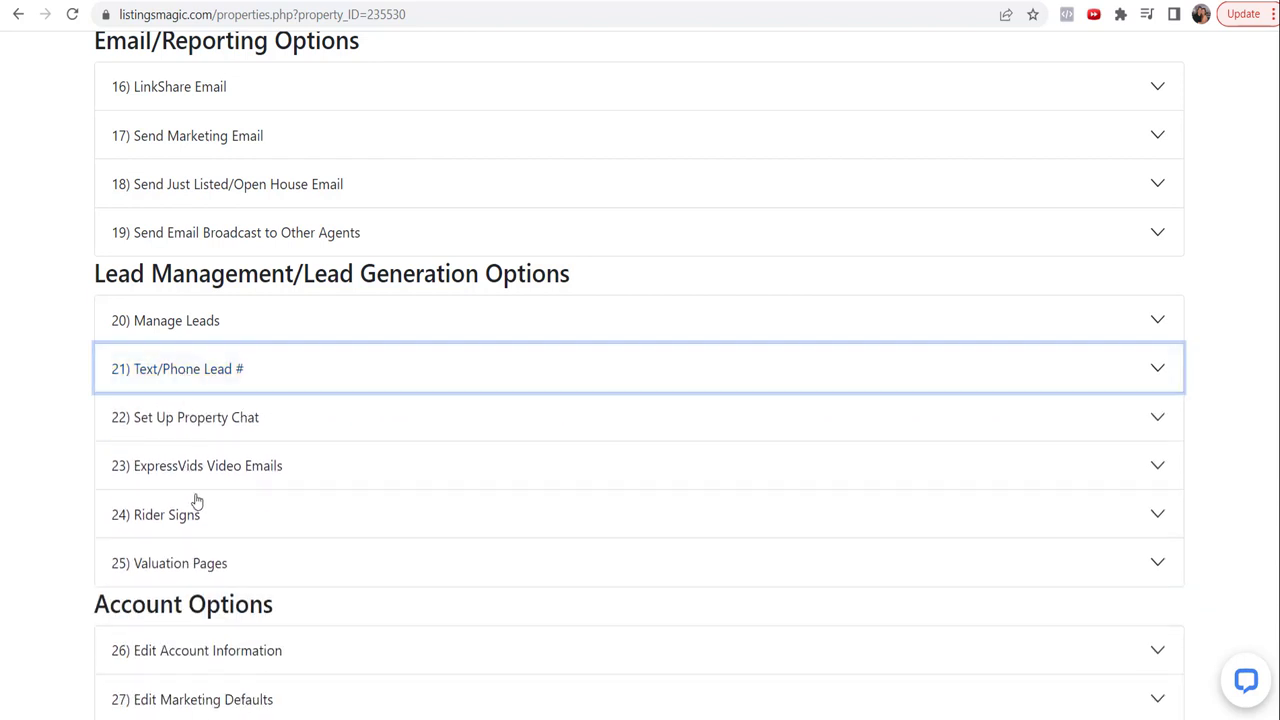
# Step: Examine the Set Up Property Chat activation setting and the ExpressVids Video Emails section, collapsing both
pyautogui.click(218, 424)
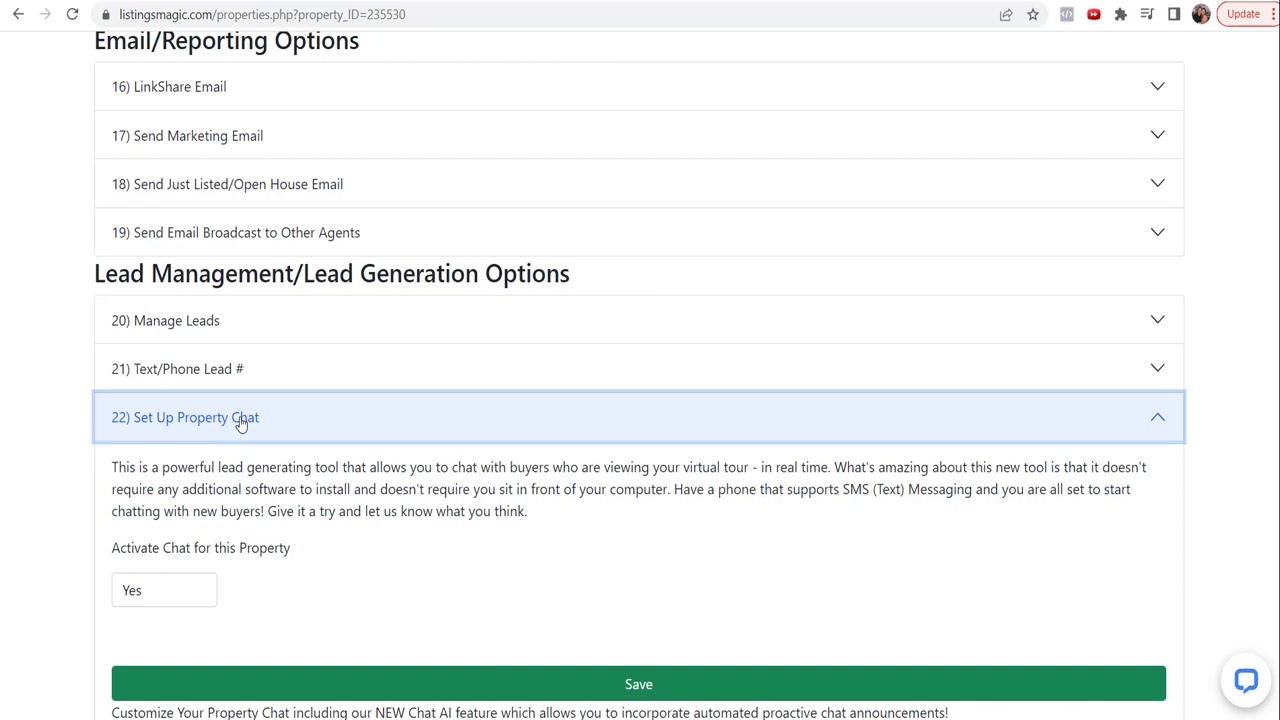
pyautogui.click(241, 423)
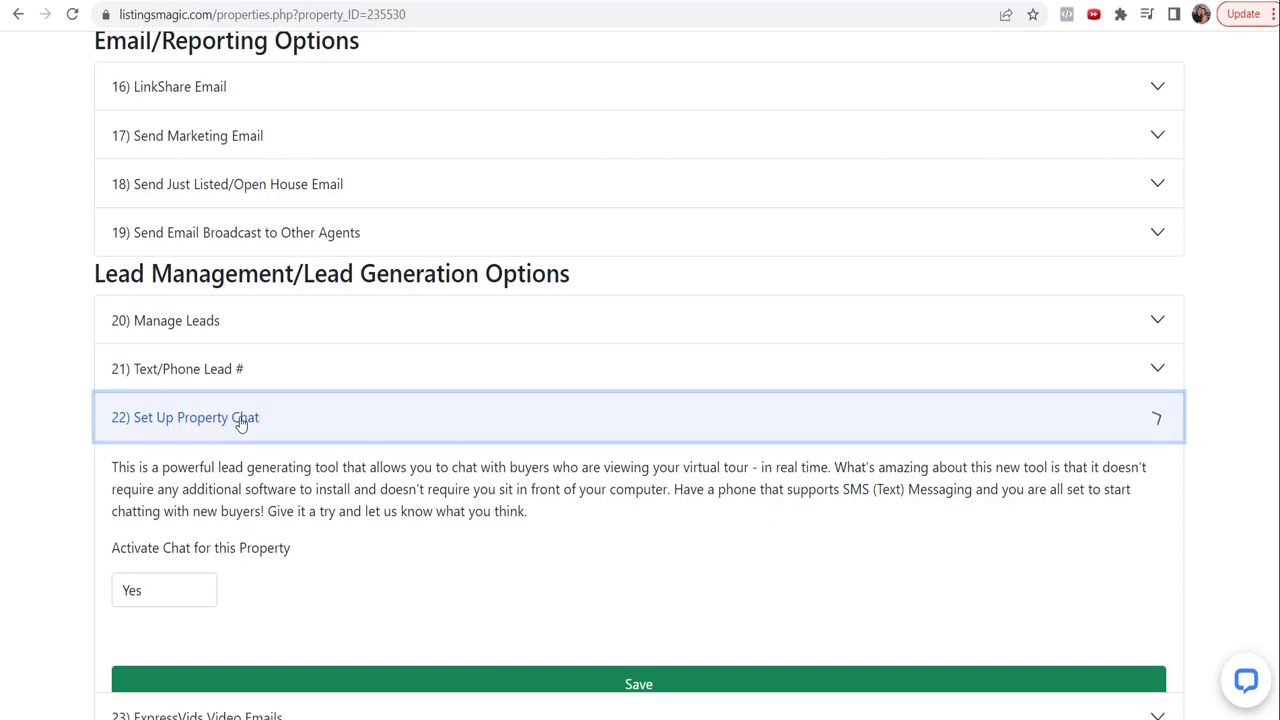
pyautogui.click(217, 477)
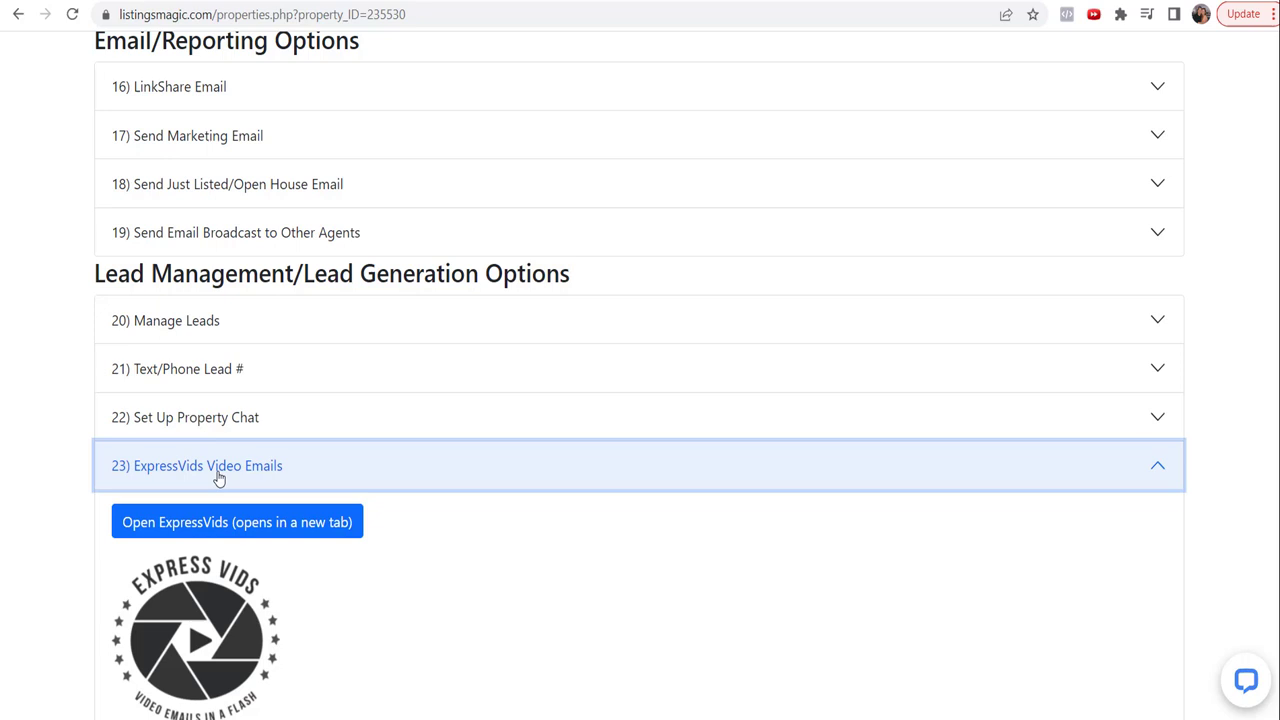
pyautogui.click(219, 478)
# Step: Read the Rider Signs description and the Valuation Pages section with its create/manage option, collapsing both sections
pyautogui.click(186, 515)
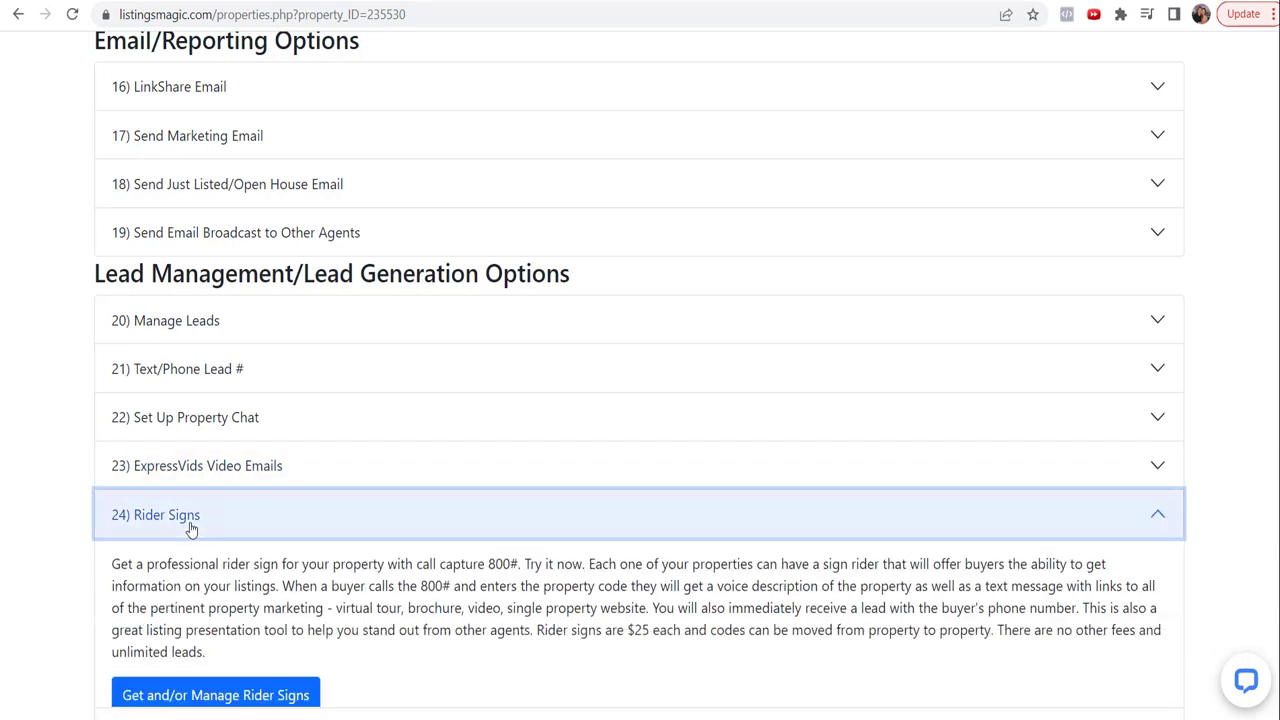
pyautogui.click(458, 519)
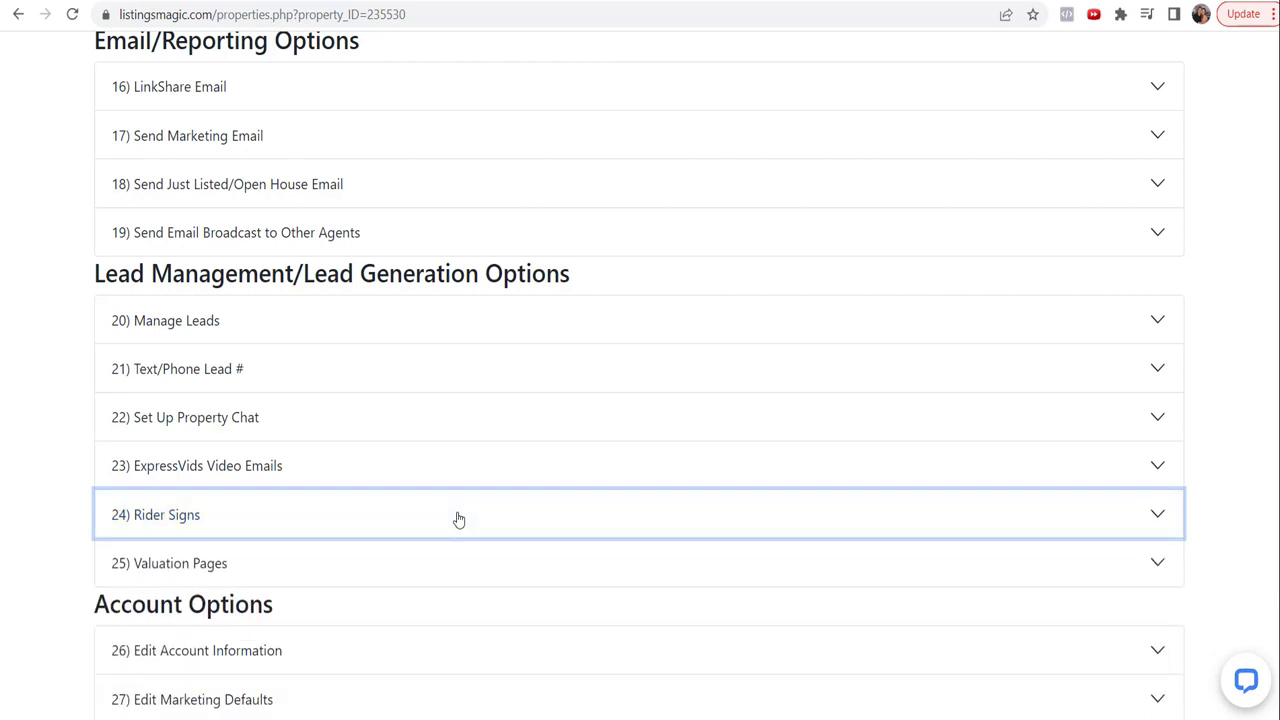
pyautogui.click(198, 560)
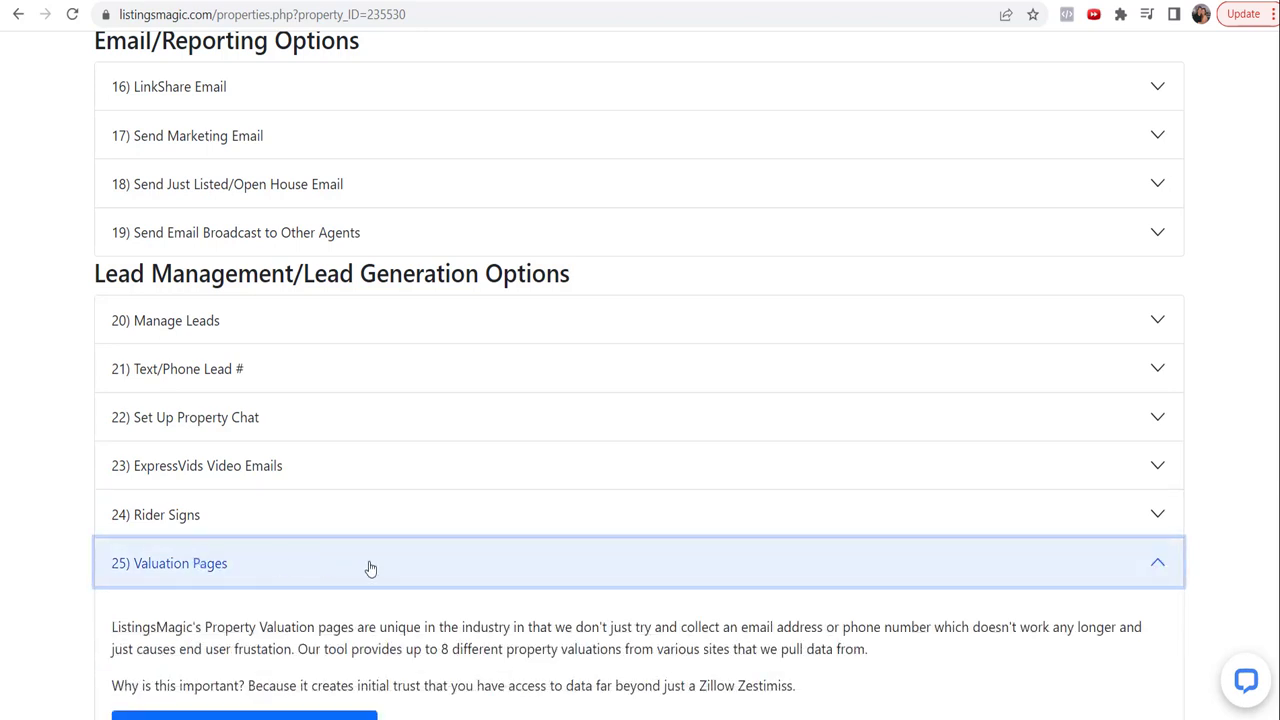
pyautogui.click(232, 574)
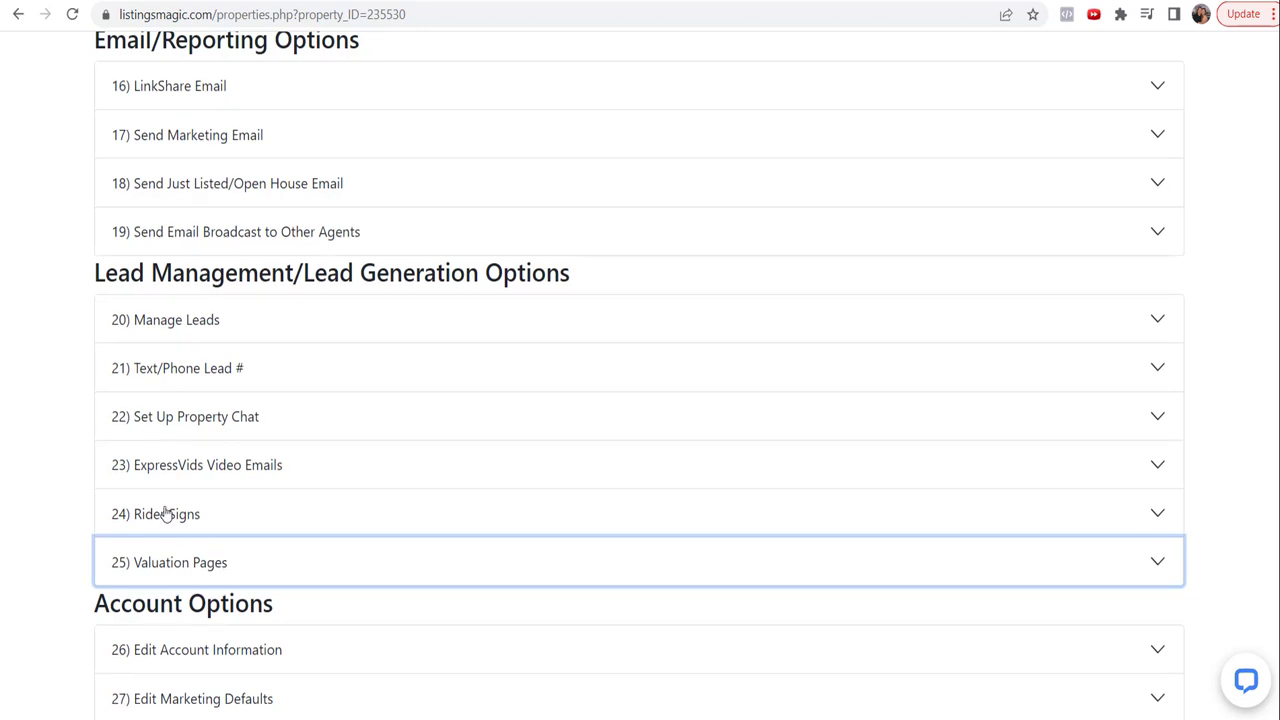
pyautogui.click(186, 566)
pyautogui.scroll(-2, 193, 570)
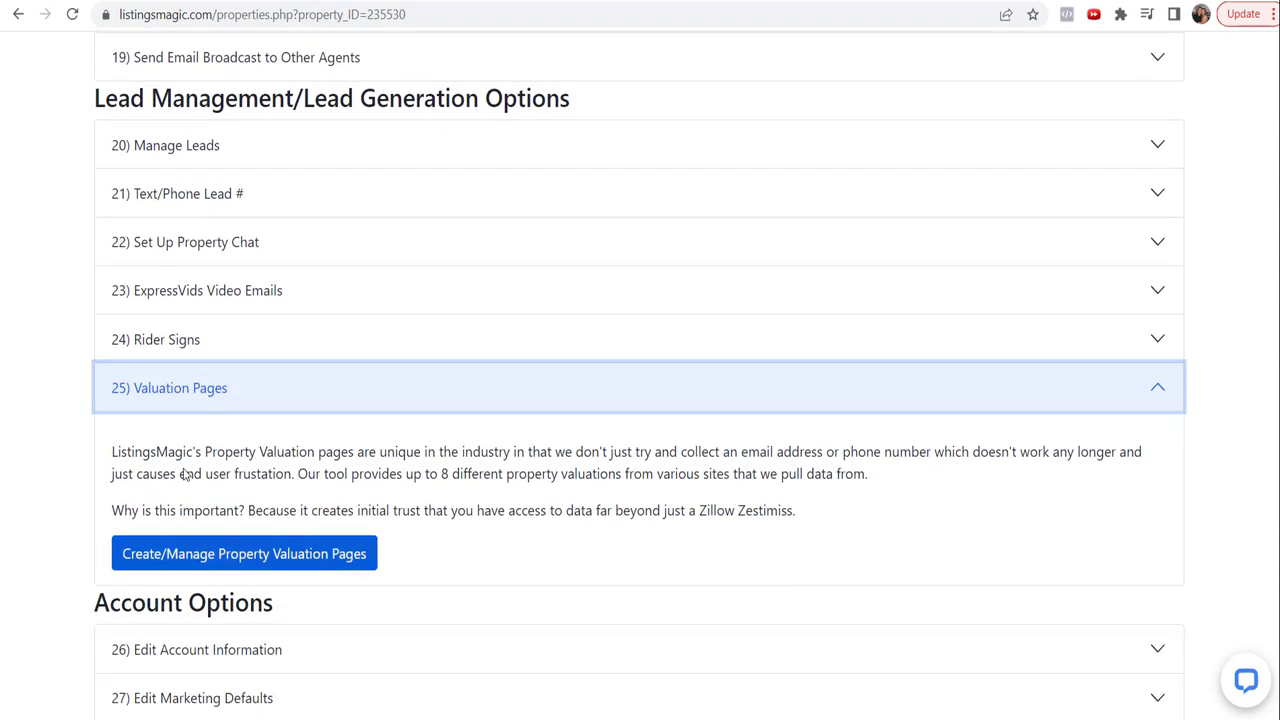
pyautogui.click(160, 386)
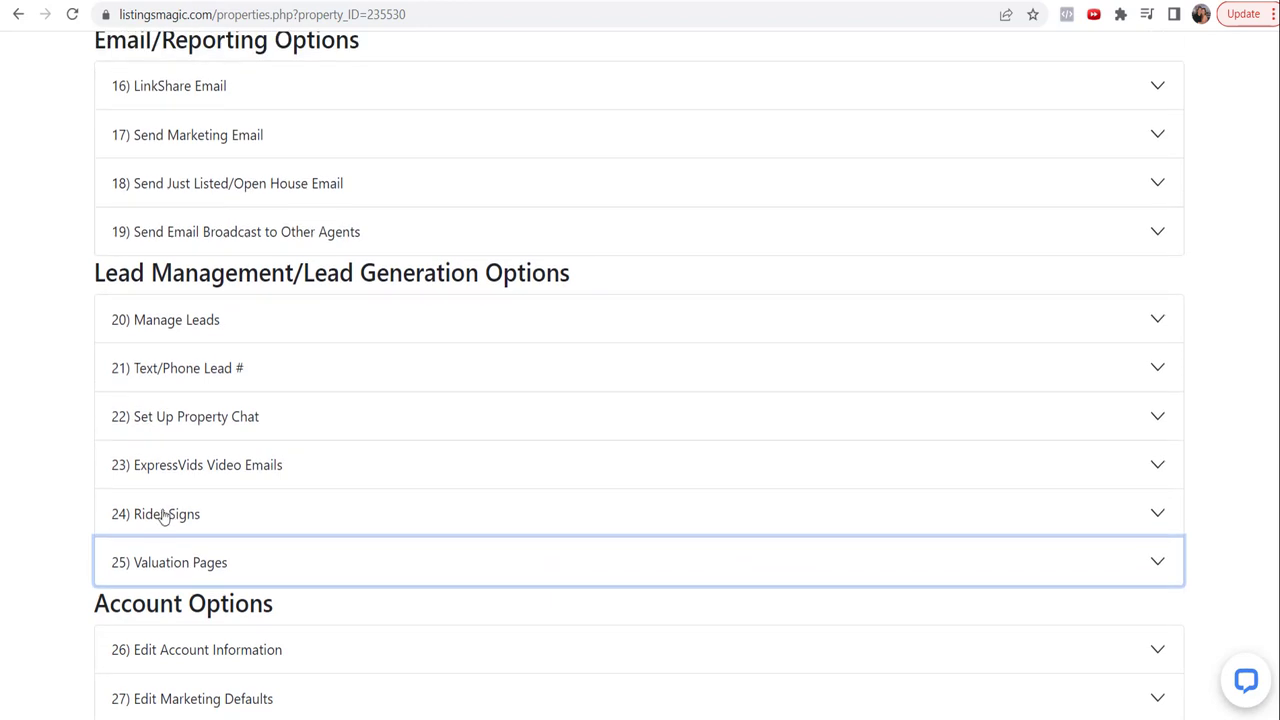
# Step: Under Account Options, review Edit Account Information and Edit Marketing Defaults, collapse both, and return to the listing summary
pyautogui.click(205, 650)
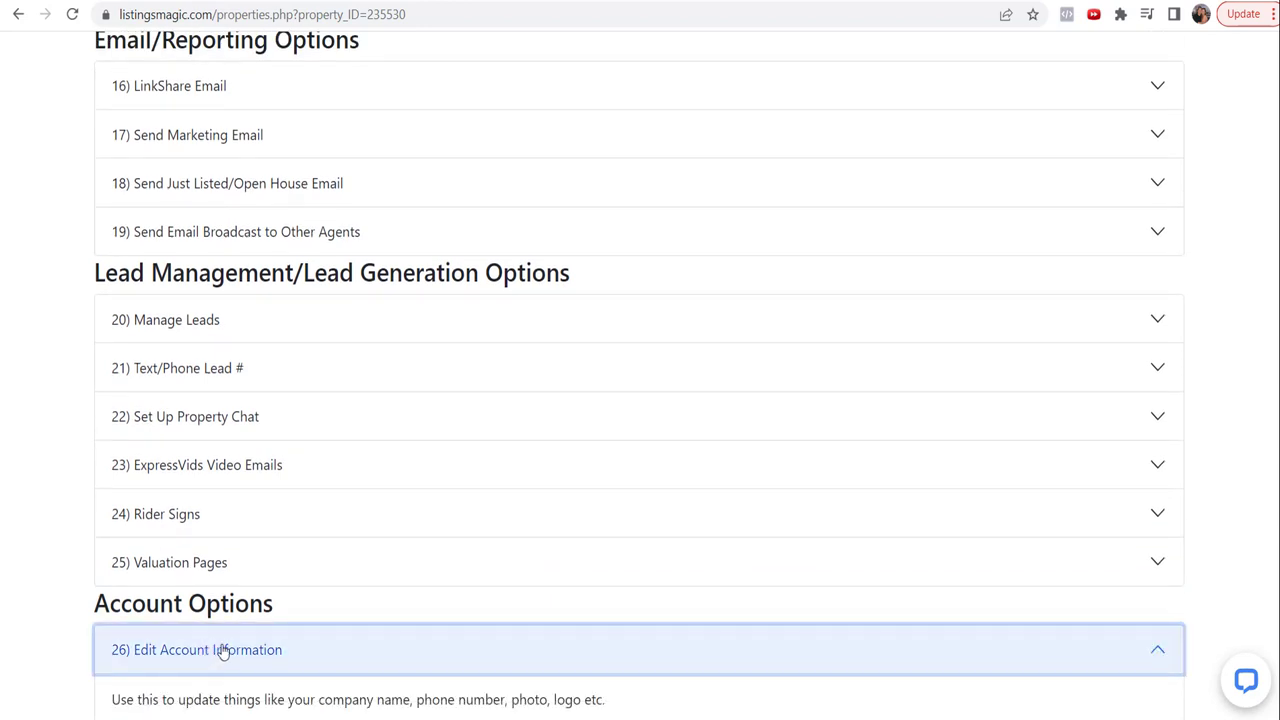
pyautogui.click(229, 651)
pyautogui.click(224, 700)
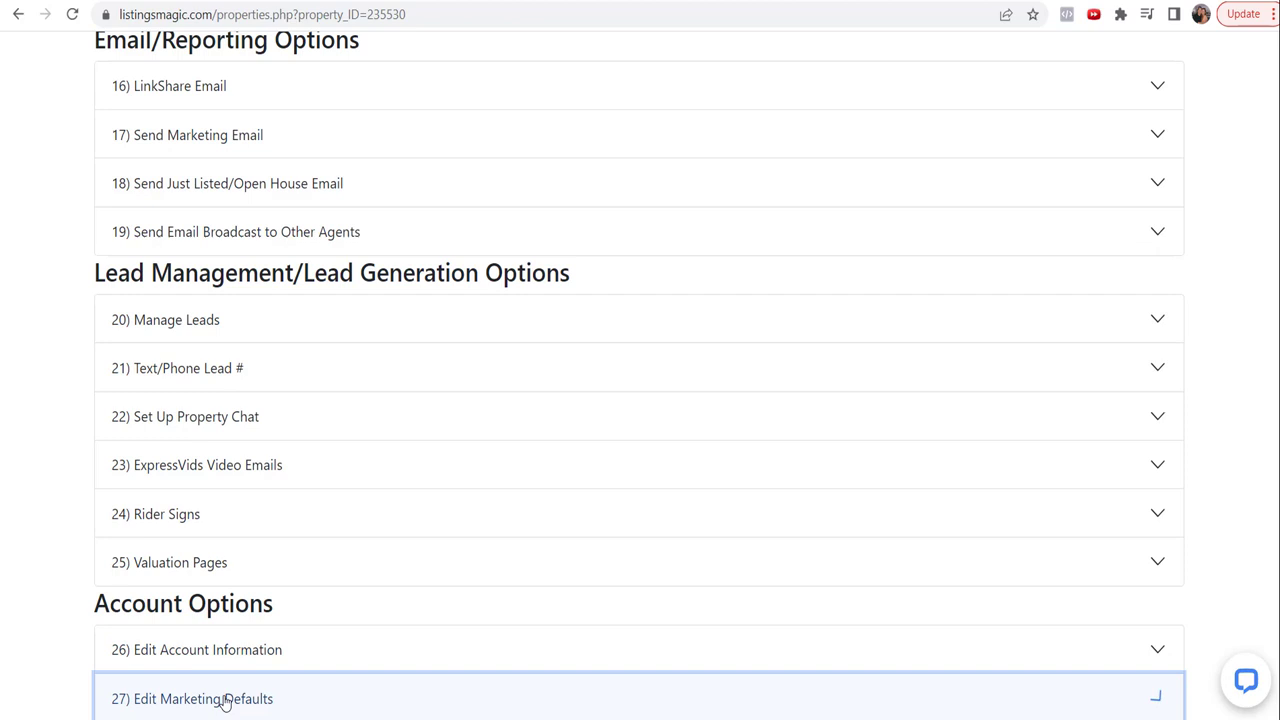
pyautogui.scroll(-1, 340, 672)
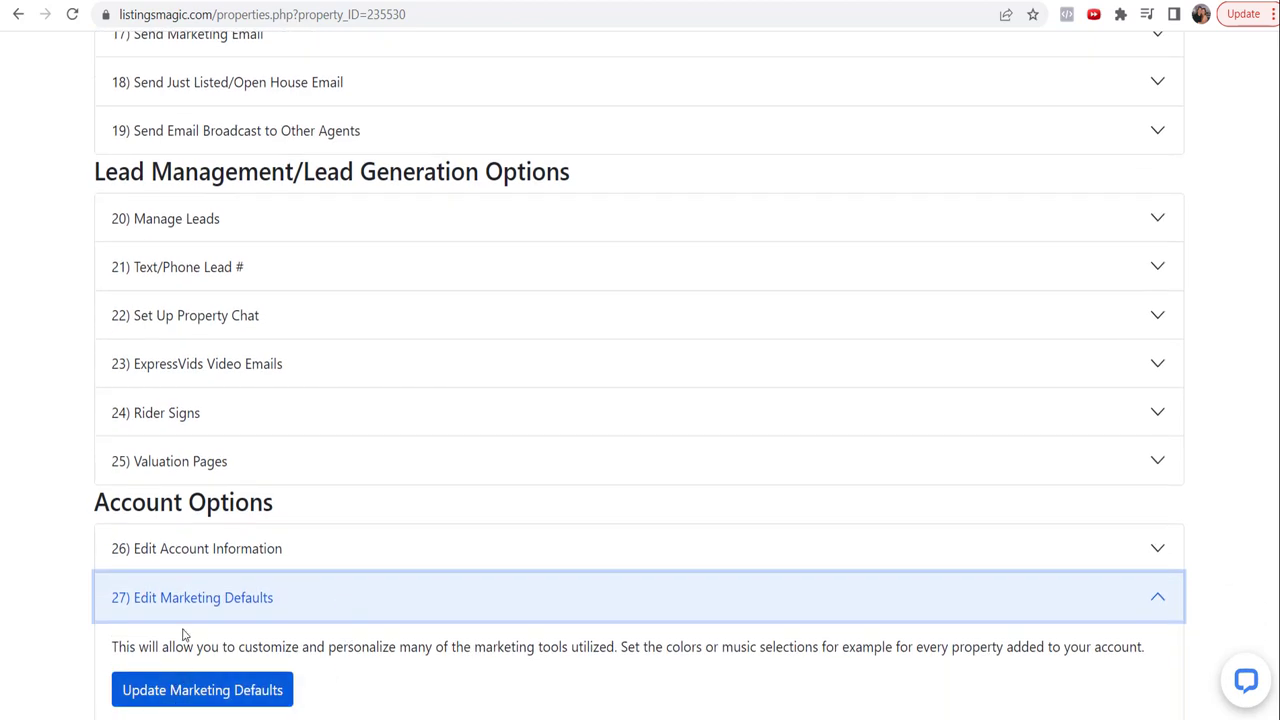
pyautogui.click(194, 600)
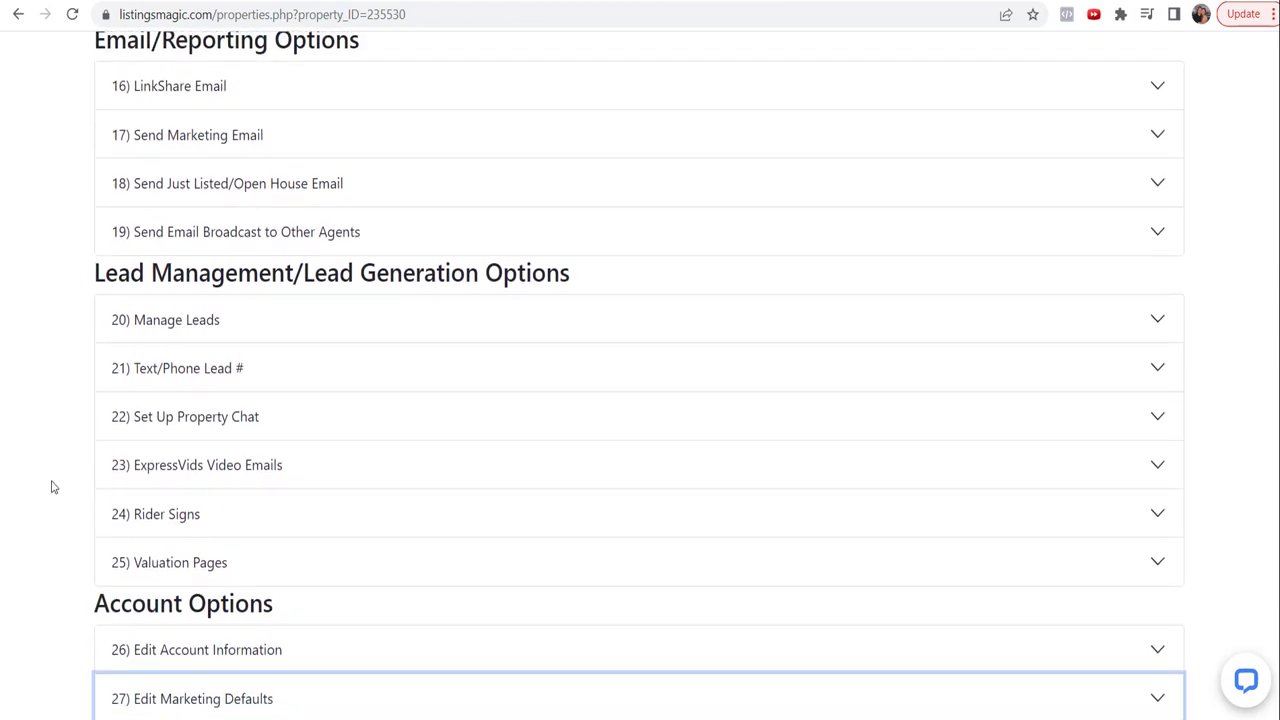
pyautogui.scroll(5, 88, 550)
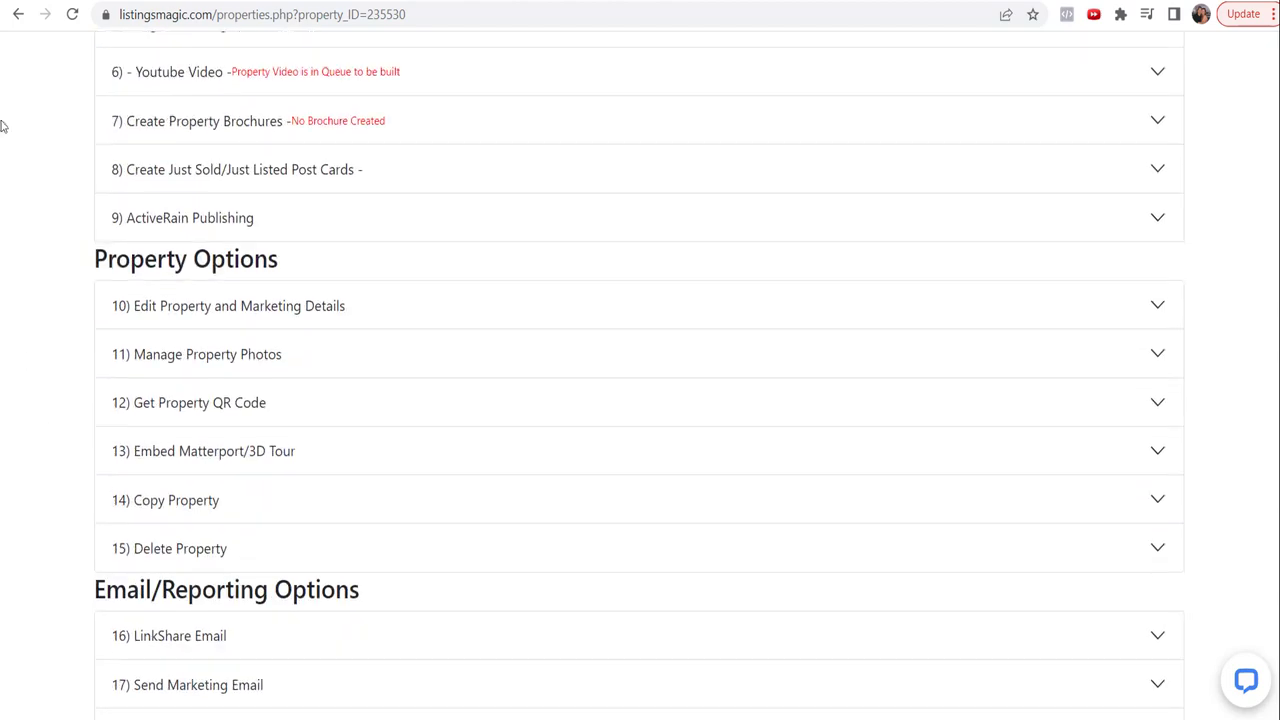
pyautogui.scroll(5, 50, 197)
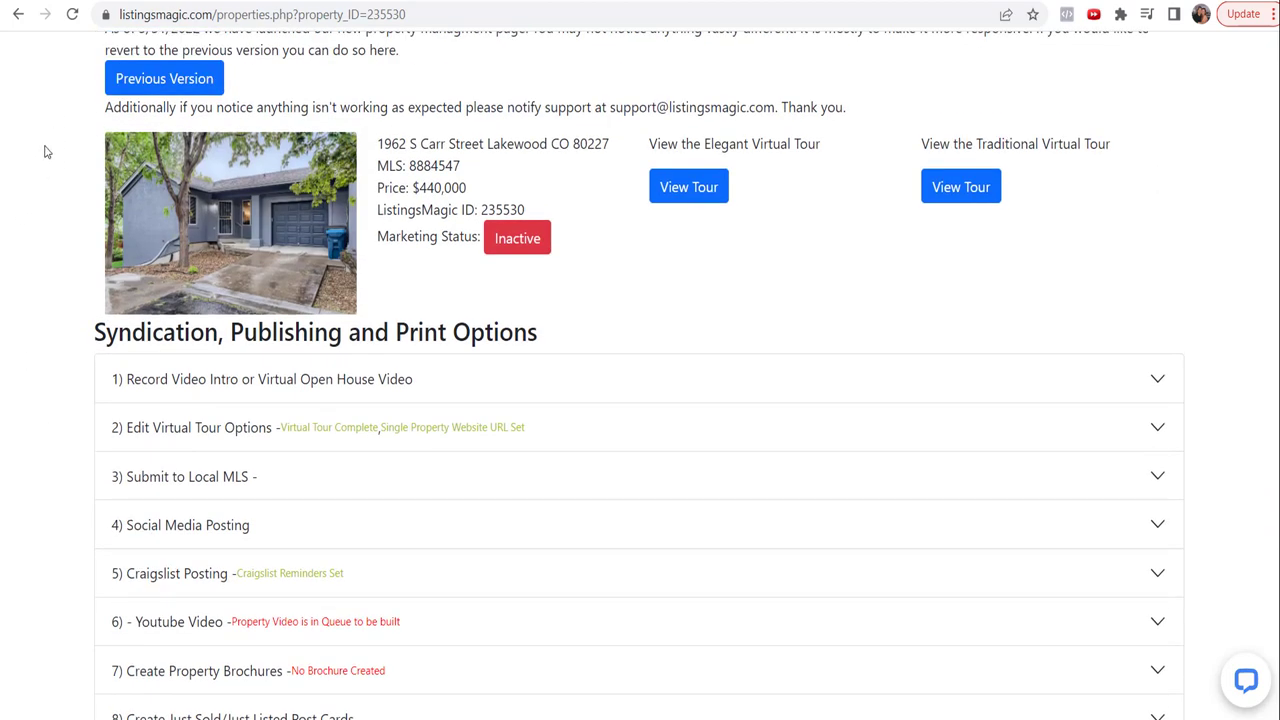